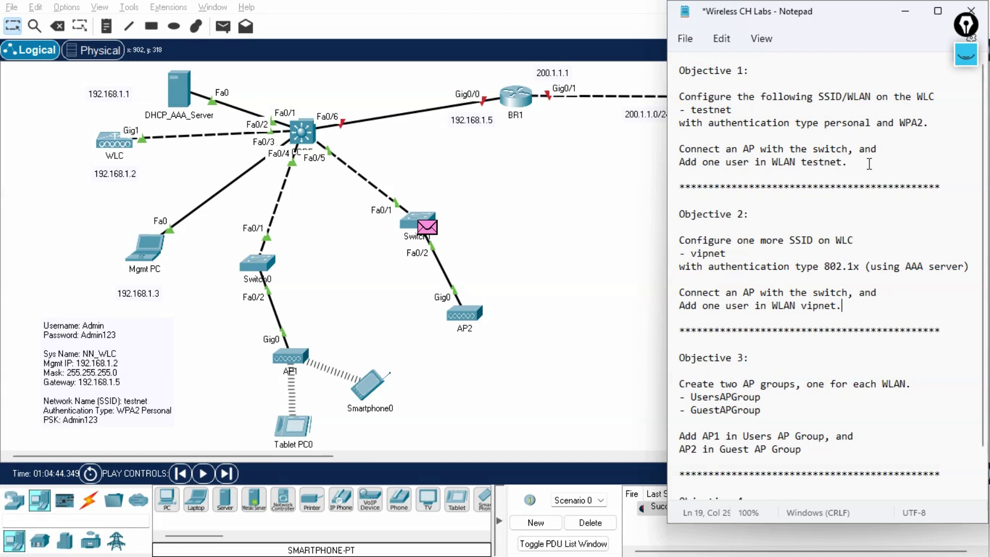
# Review the Objective 1 and Objective 2 text in the lab notes.
pyautogui.moveTo(855, 162); pyautogui.dragTo(659, 74)
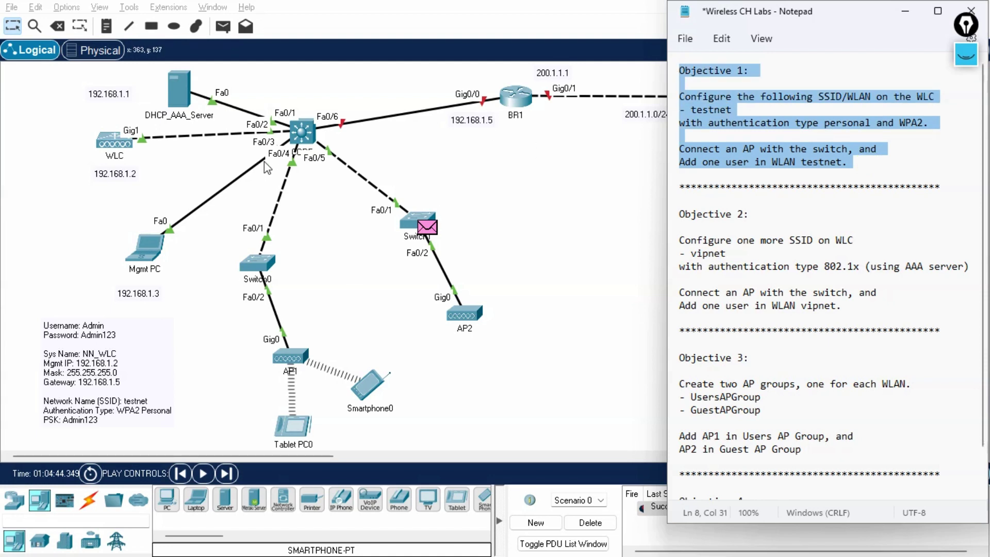
pyautogui.click(868, 162)
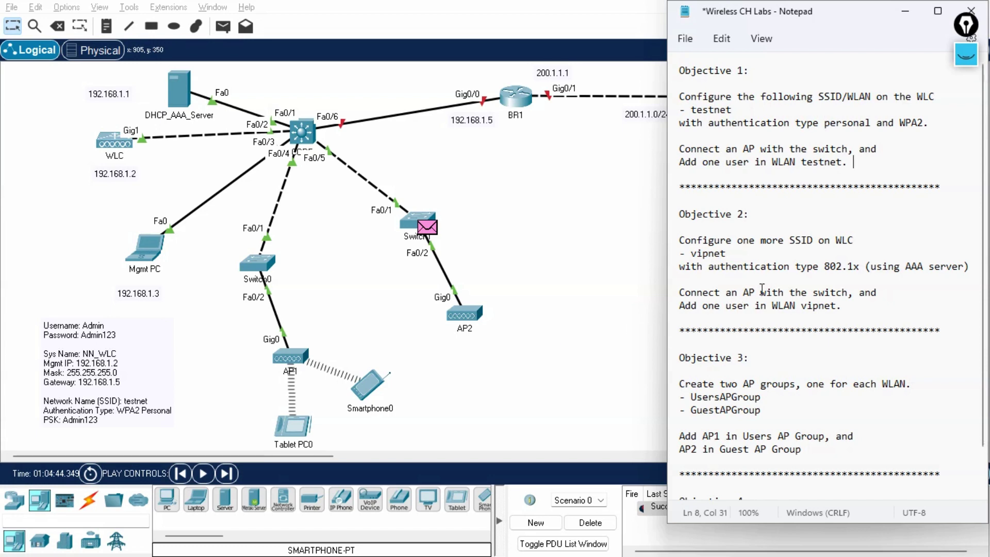
pyautogui.click(872, 307)
# Delete the earlier ping PDU and switch the simulation to Realtime mode.
pyautogui.click(591, 235)
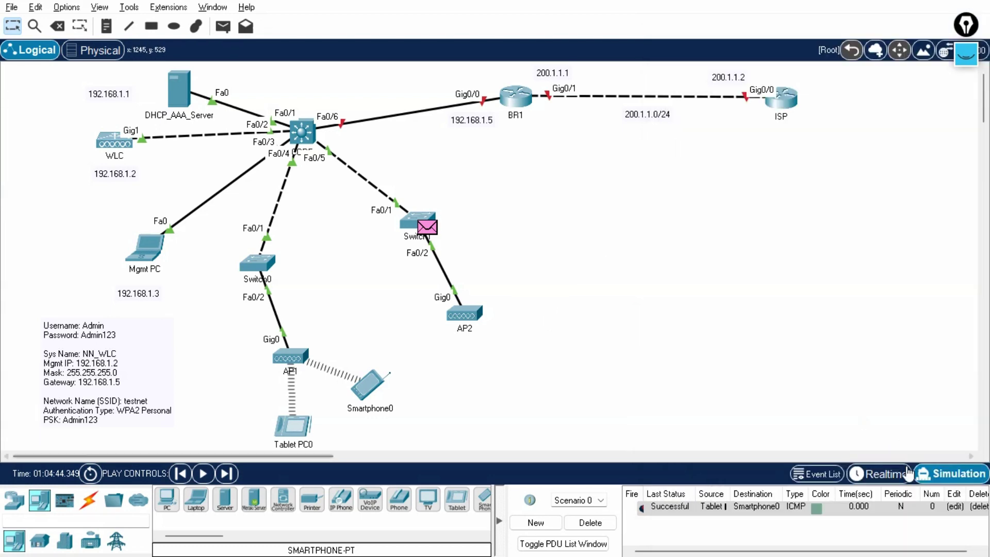
pyautogui.click(583, 522)
pyautogui.click(876, 473)
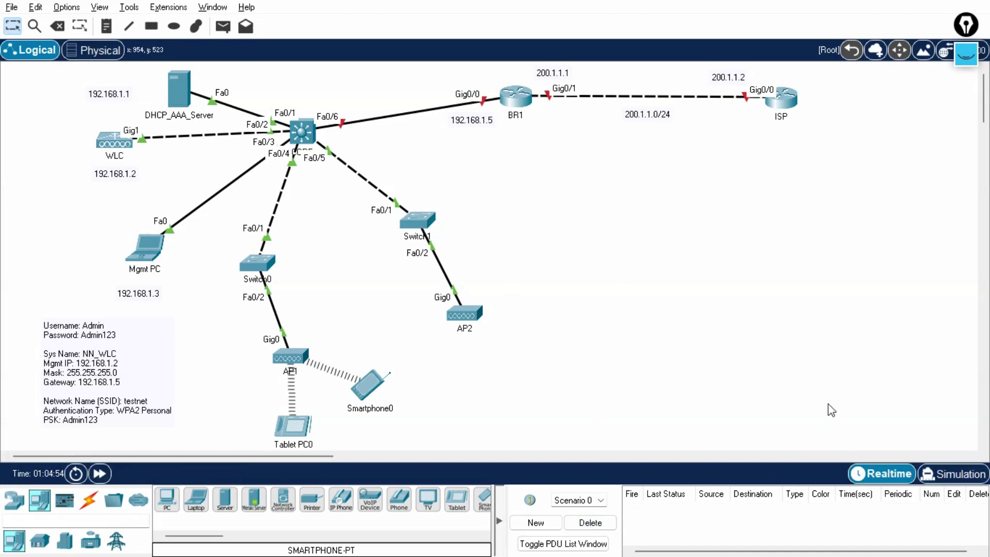
# Show the controller's WLANs page in Mgmt PC's browser, with testnet as the only SSID.
pyautogui.click(154, 242)
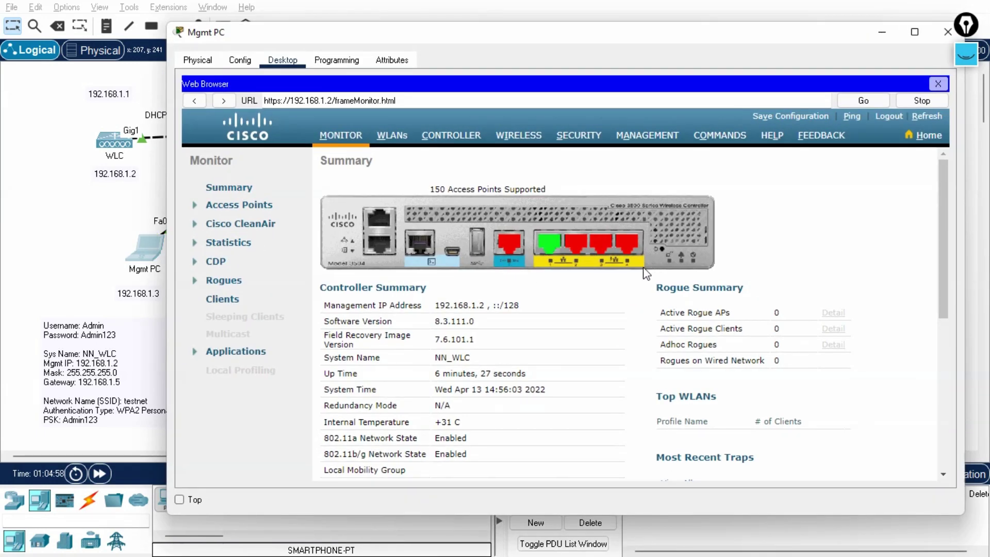
pyautogui.moveTo(575, 28); pyautogui.dragTo(575, 7)
pyautogui.click(399, 116)
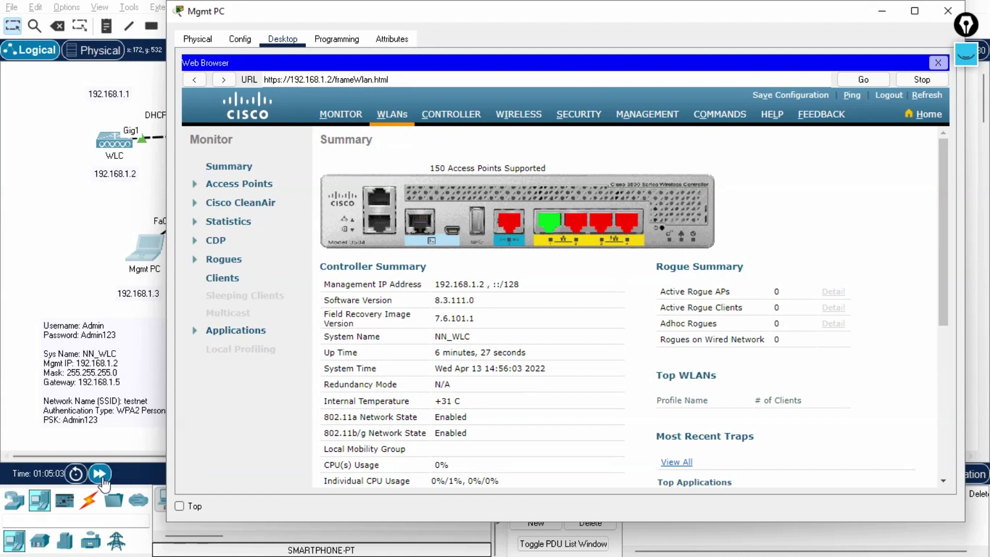
pyautogui.click(100, 473)
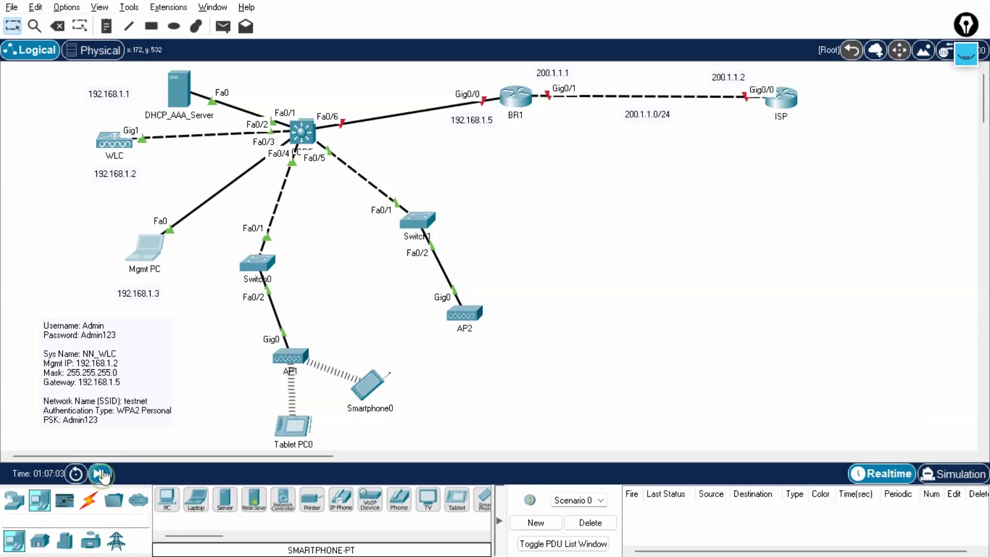
pyautogui.click(157, 260)
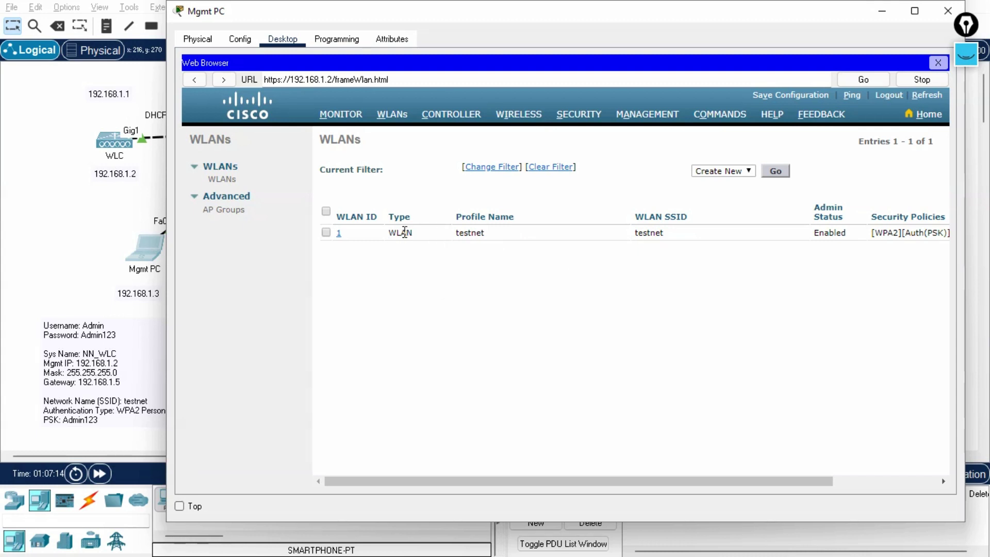
pyautogui.doubleClick(670, 236)
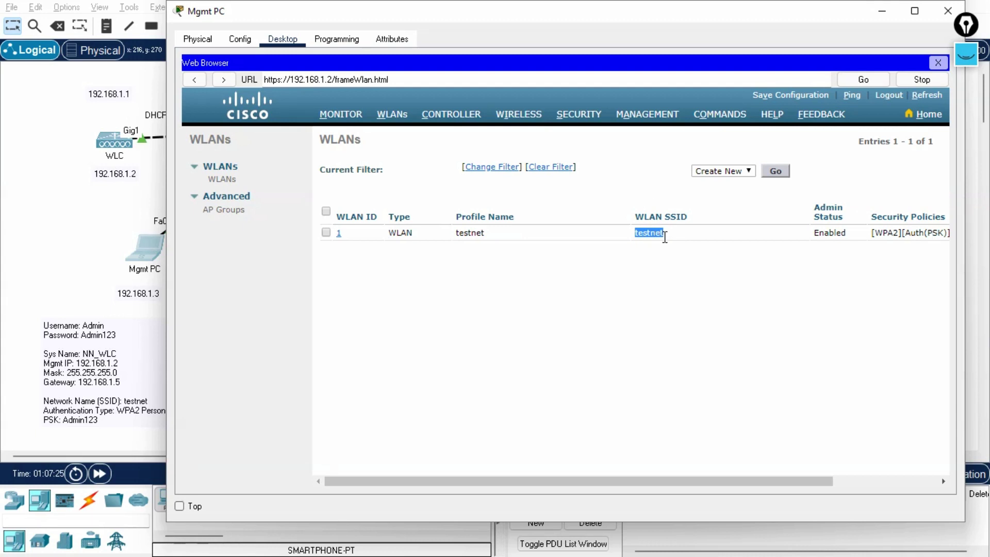
pyautogui.hotkey('alt', 'Tab')
pyautogui.hotkey('alt', 'Tab')
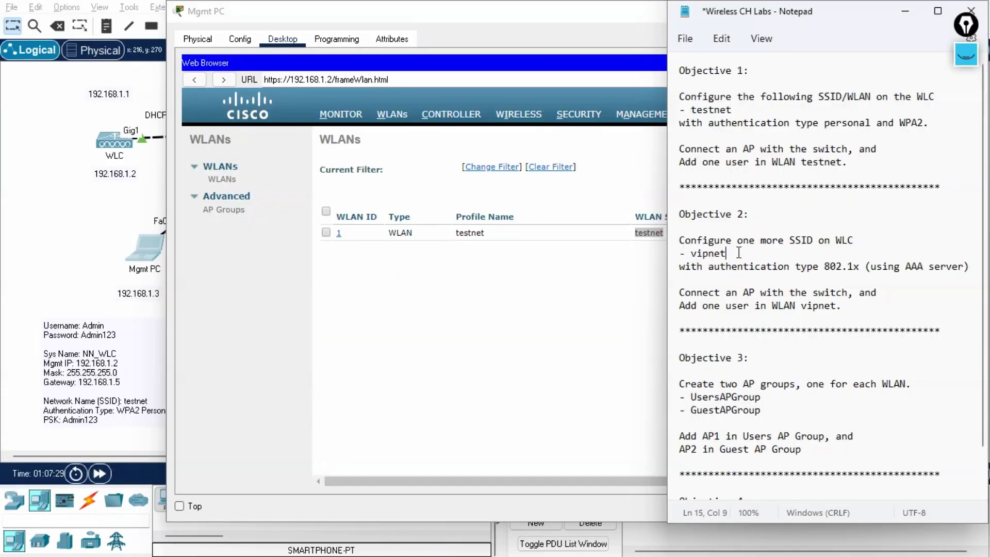
# Highlight vipnet, AAA and 802.1x in the notes' requirements.
pyautogui.moveTo(737, 253); pyautogui.dragTo(690, 255)
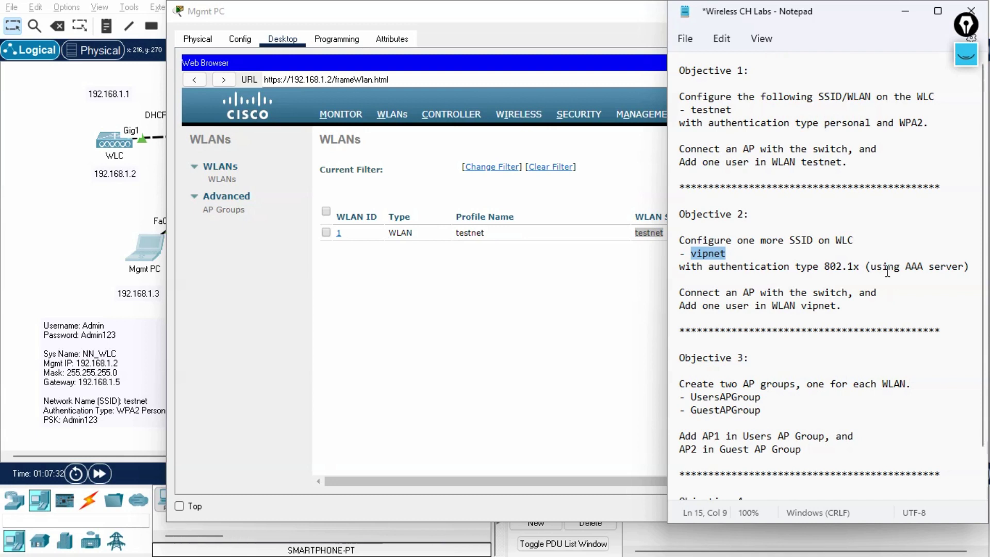
pyautogui.doubleClick(916, 267)
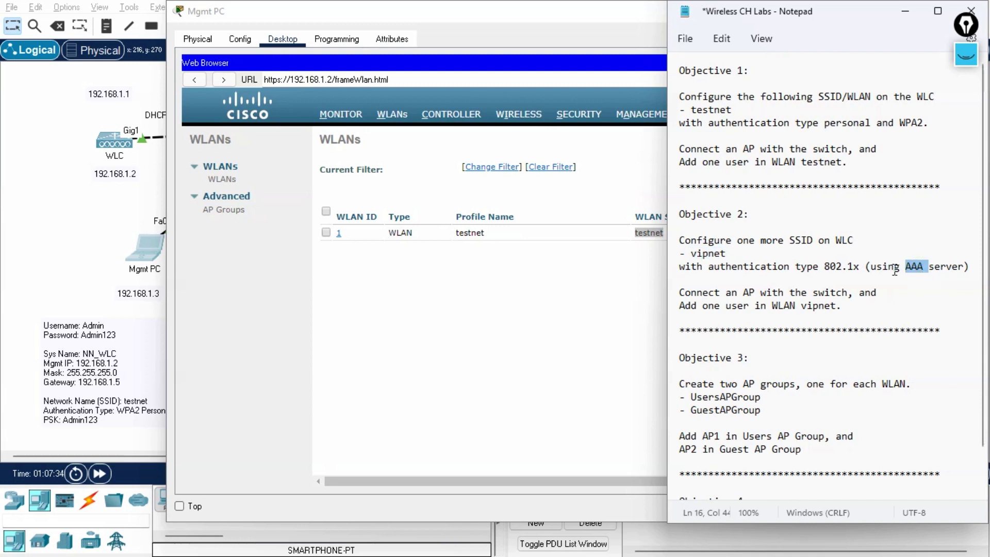
pyautogui.moveTo(861, 267); pyautogui.dragTo(826, 270)
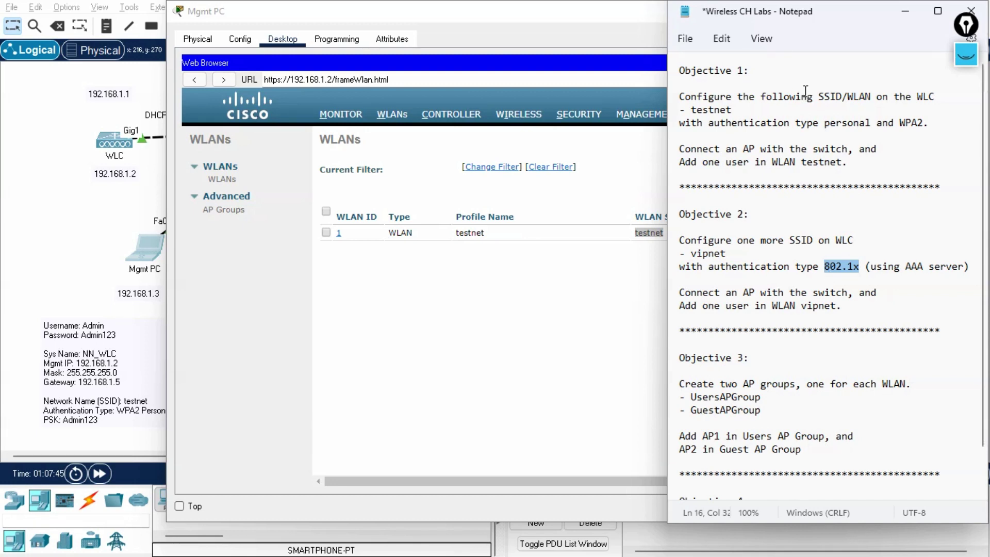
# Add '(Personal)' after the Objective 1 heading and '(Enterprise)' after the Objective 2 heading.
pyautogui.click(782, 76)
pyautogui.write('(P')
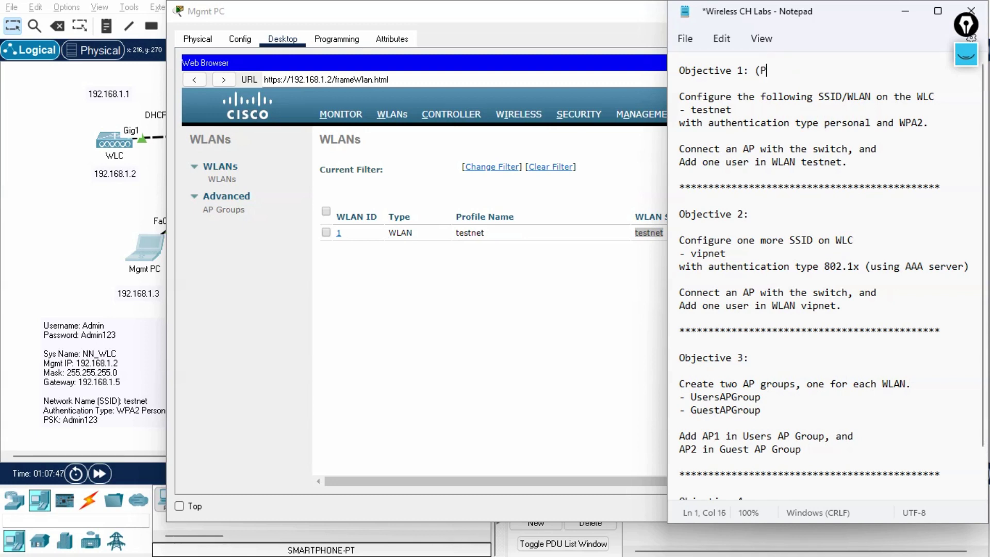
pyautogui.write('ersonal)')
pyautogui.click(775, 212)
pyautogui.write('(Enterprise)')
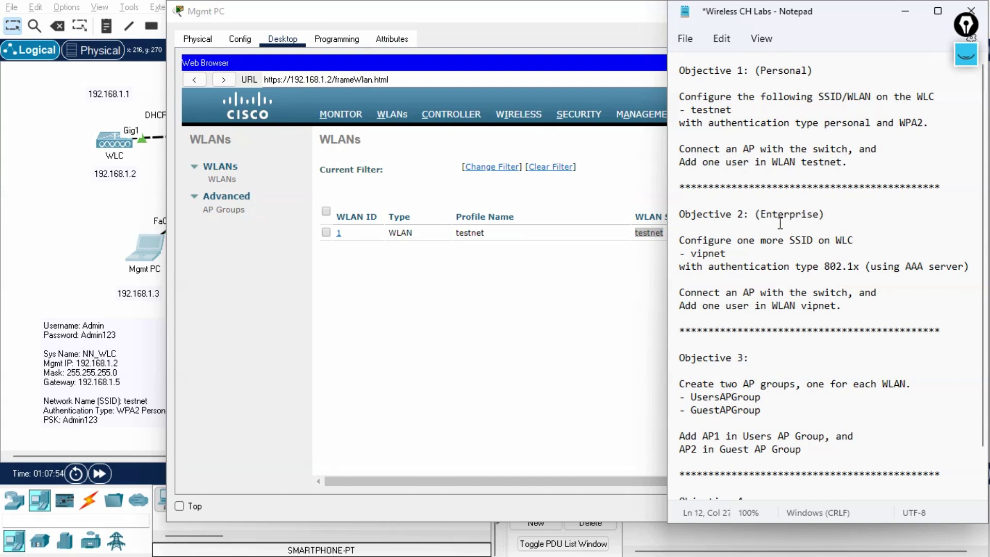
pyautogui.click(737, 253)
# Create a new WLAN with profile name 'vip' and SSID 'vipnet', then apply it.
pyautogui.click(509, 321)
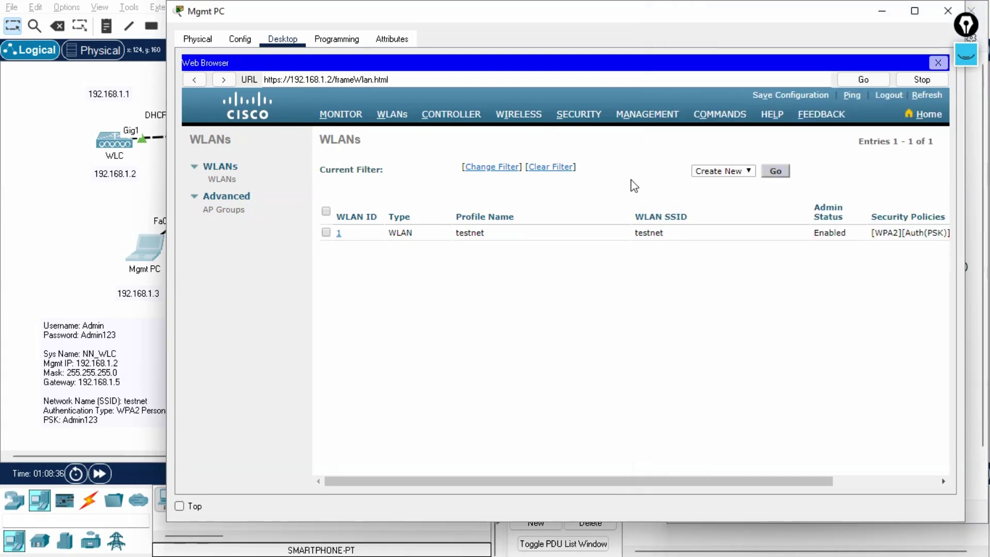
pyautogui.click(776, 172)
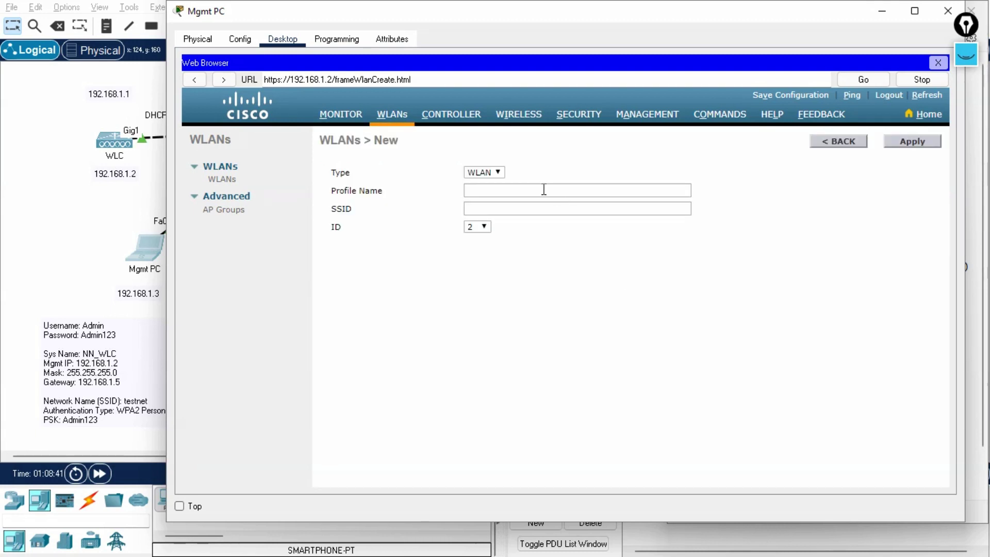
pyautogui.click(525, 189)
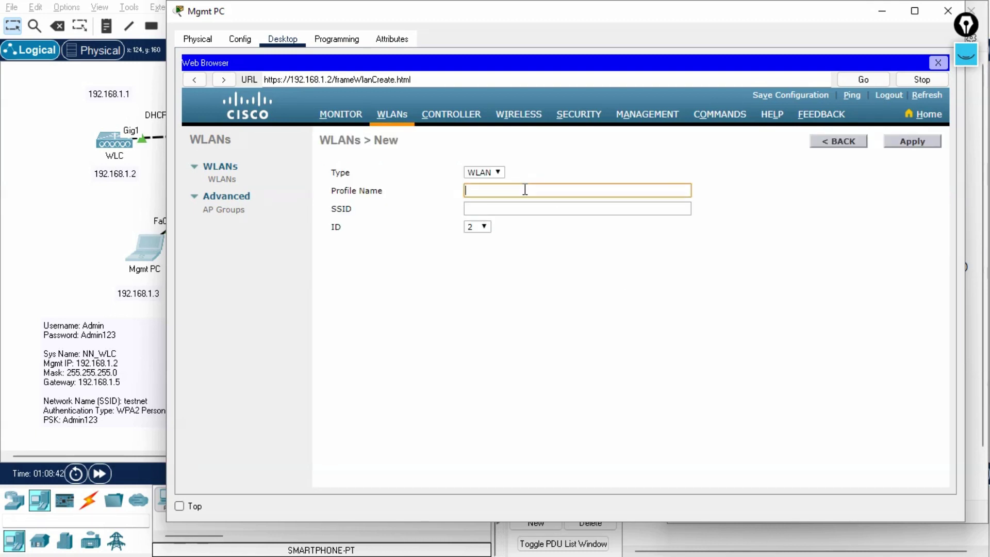
pyautogui.write('vip')
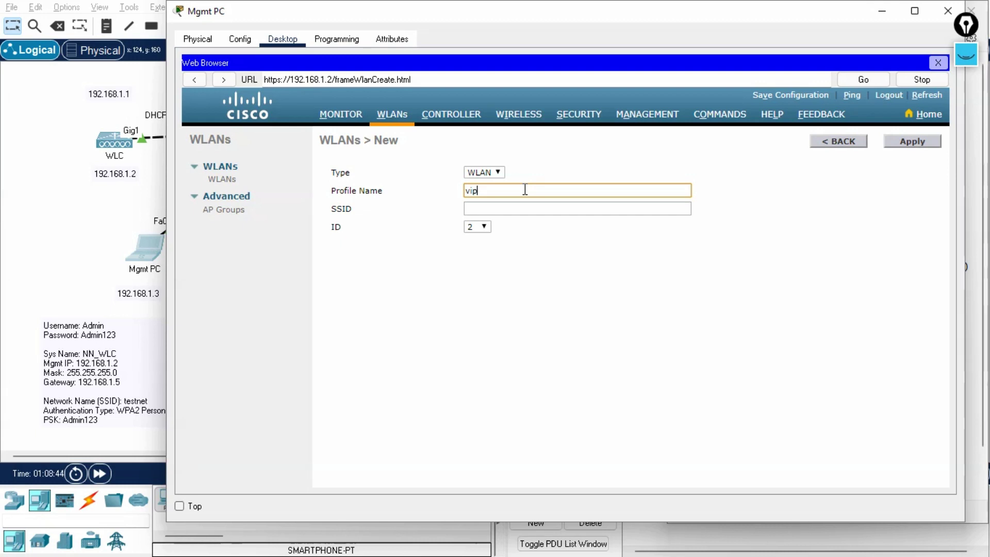
pyautogui.write('net')
pyautogui.press('BackSpace')
pyautogui.press('BackSpace')
pyautogui.press('BackSpace')
pyautogui.press('Tab')
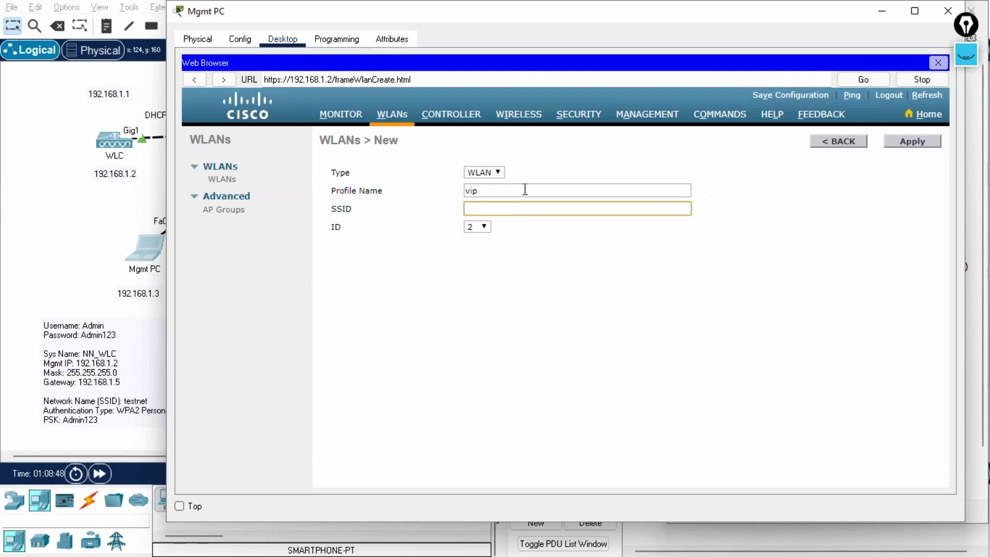
pyautogui.write('vipnet')
pyautogui.click(561, 247)
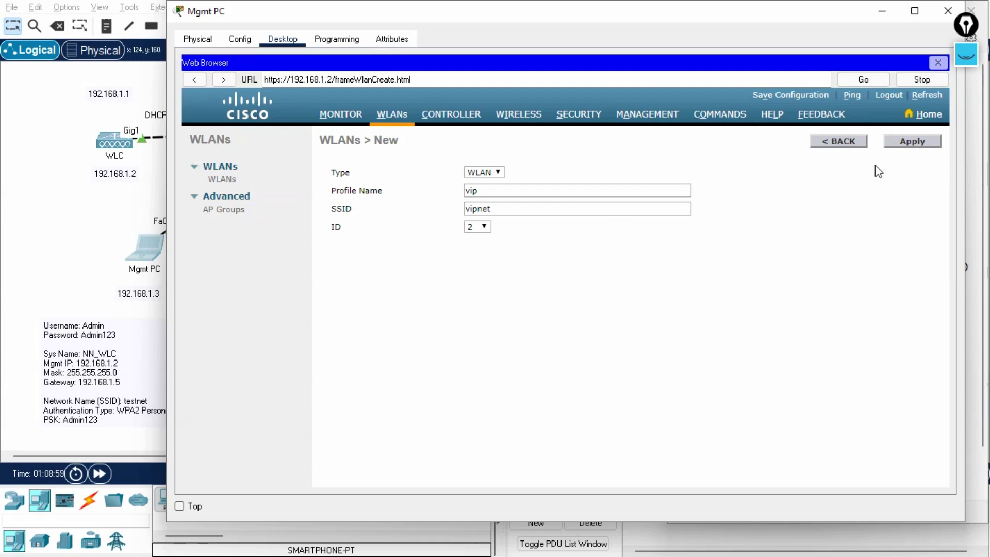
pyautogui.click(911, 141)
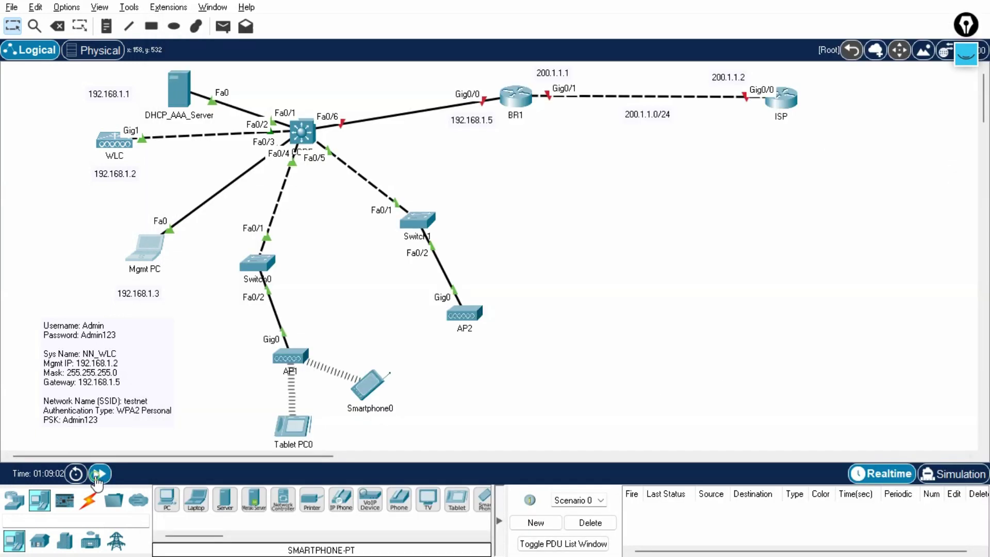
# Fast-forward time, then mark the vip WLAN's Status as Enabled on its edit page.
pyautogui.click(97, 474)
pyautogui.click(144, 245)
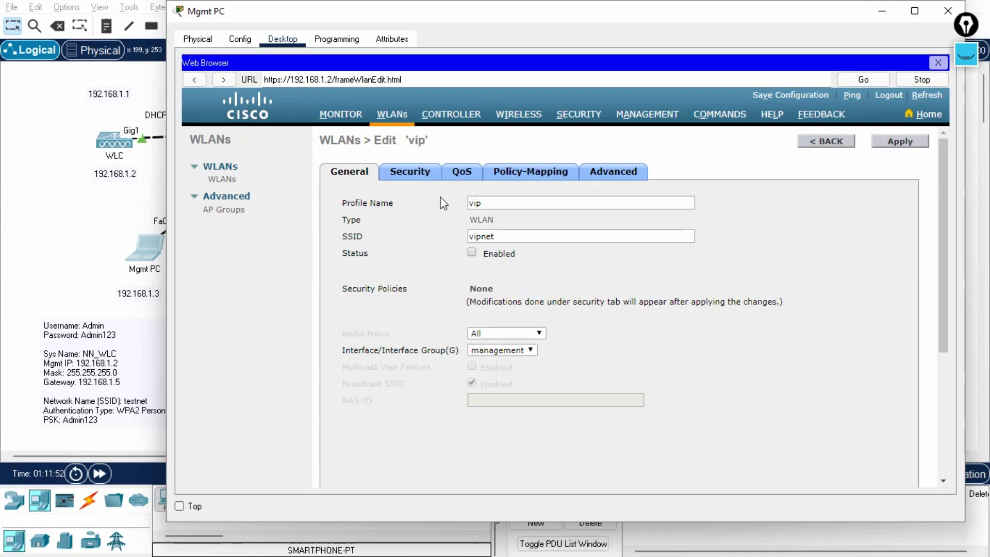
pyautogui.click(472, 253)
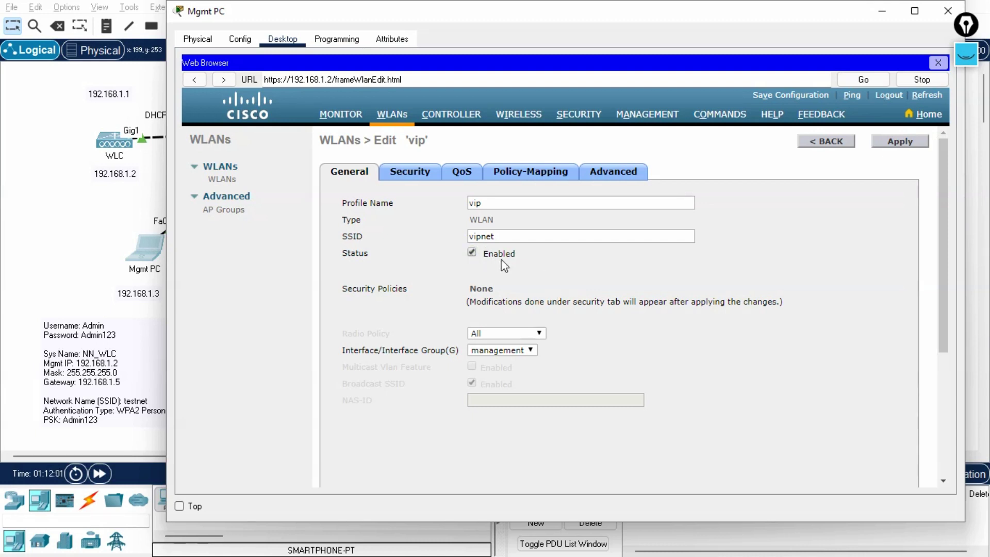
# Set the vip WLAN's Layer 2 security to WPA+WPA2 with the WPA2 policy on.
pyautogui.click(405, 178)
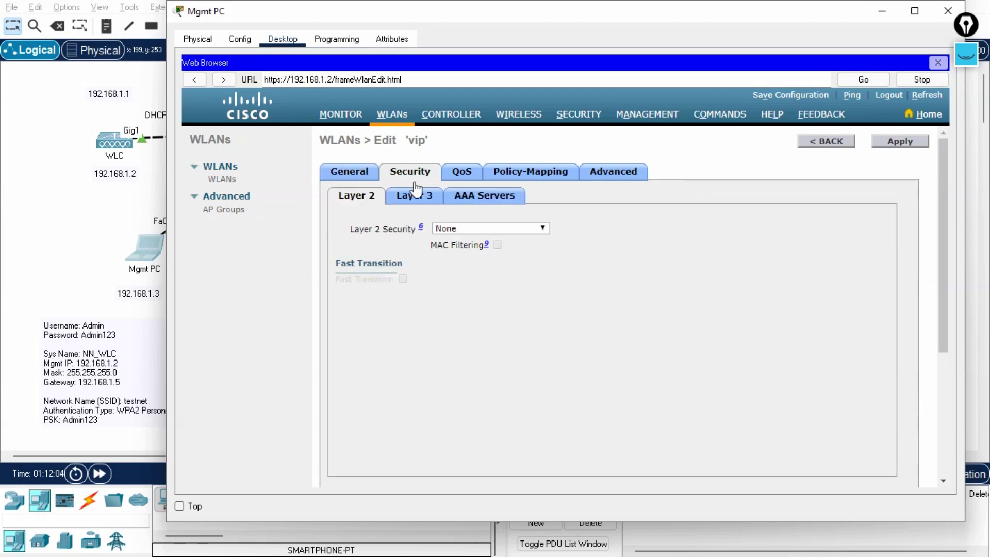
pyautogui.click(465, 229)
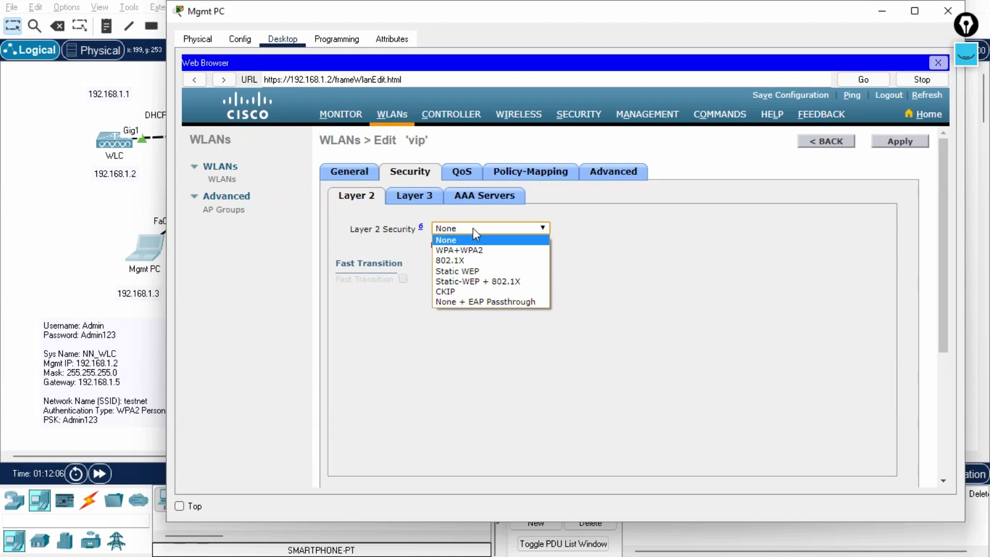
pyautogui.click(463, 251)
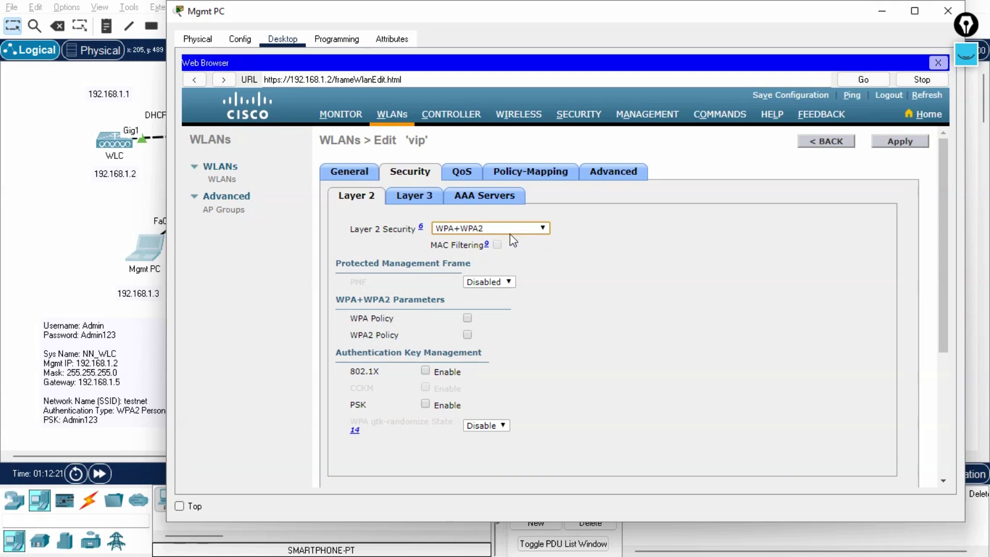
pyautogui.click(467, 335)
pyautogui.click(423, 451)
pyautogui.scroll(-3, 495, 448)
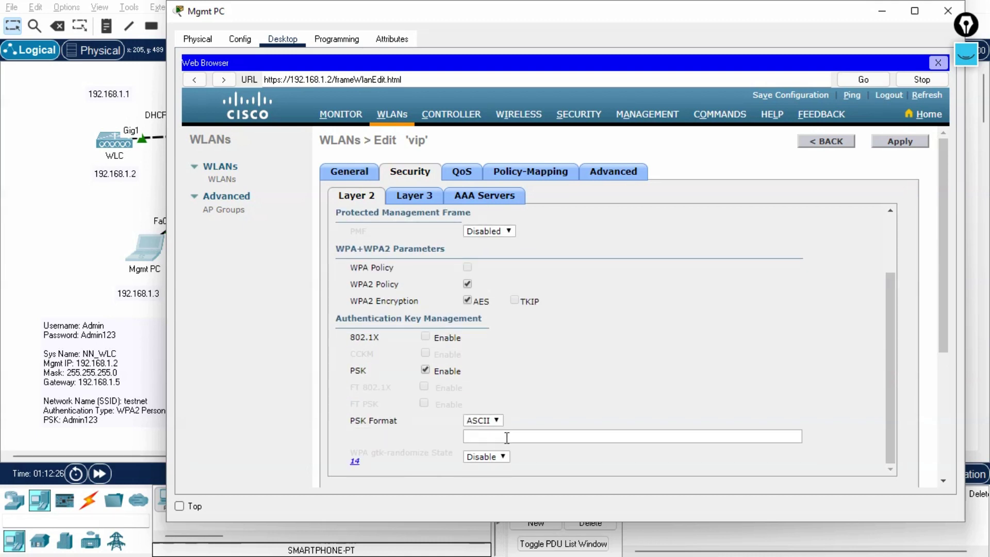
pyautogui.scroll(3, 547, 347)
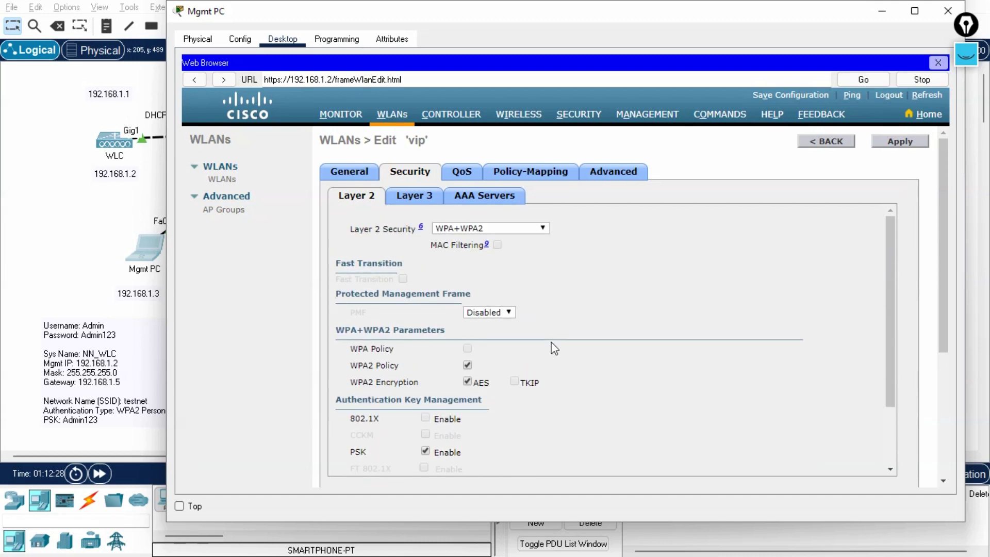
# Reselect WPA+WPA2 and switch key management from PSK to 802.1X.
pyautogui.click(480, 229)
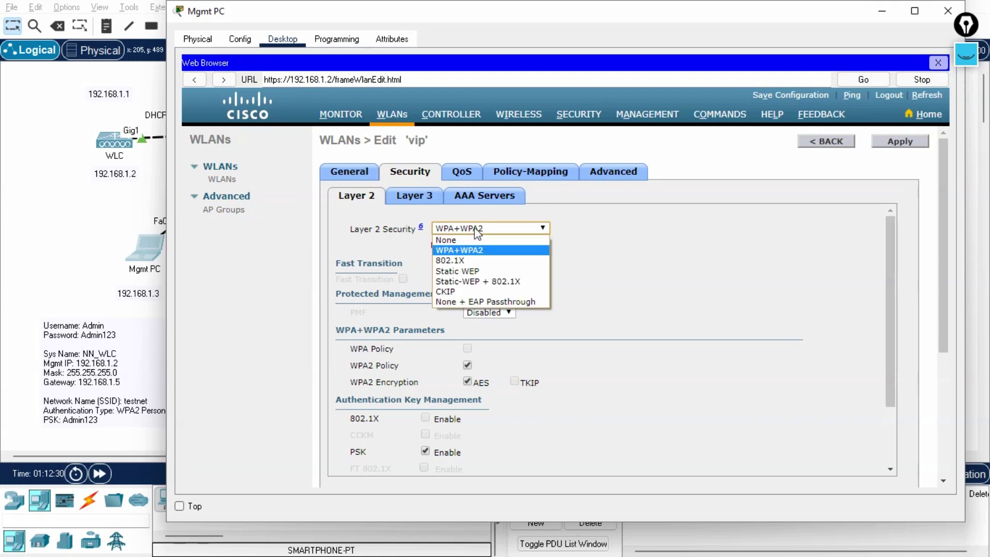
pyautogui.click(478, 237)
pyautogui.click(503, 229)
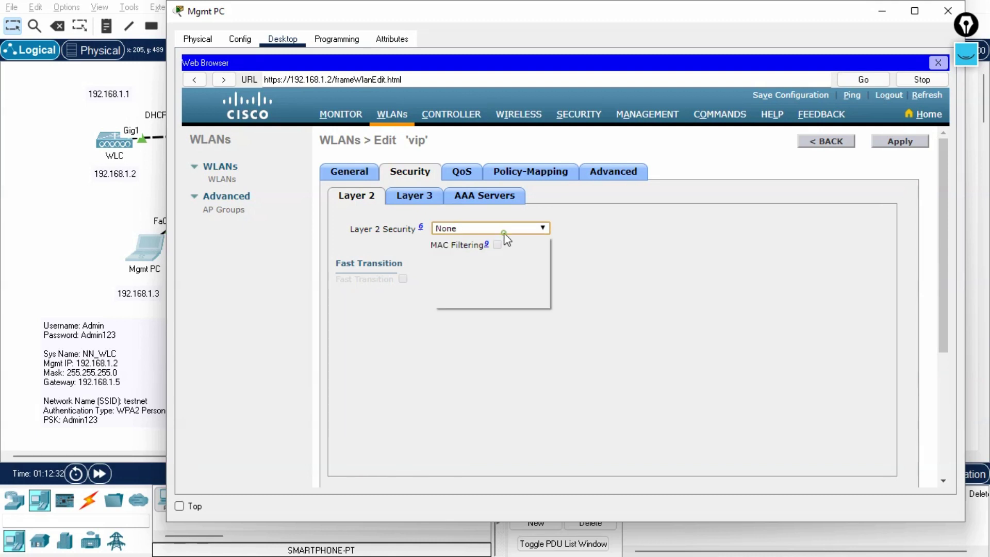
pyautogui.click(480, 251)
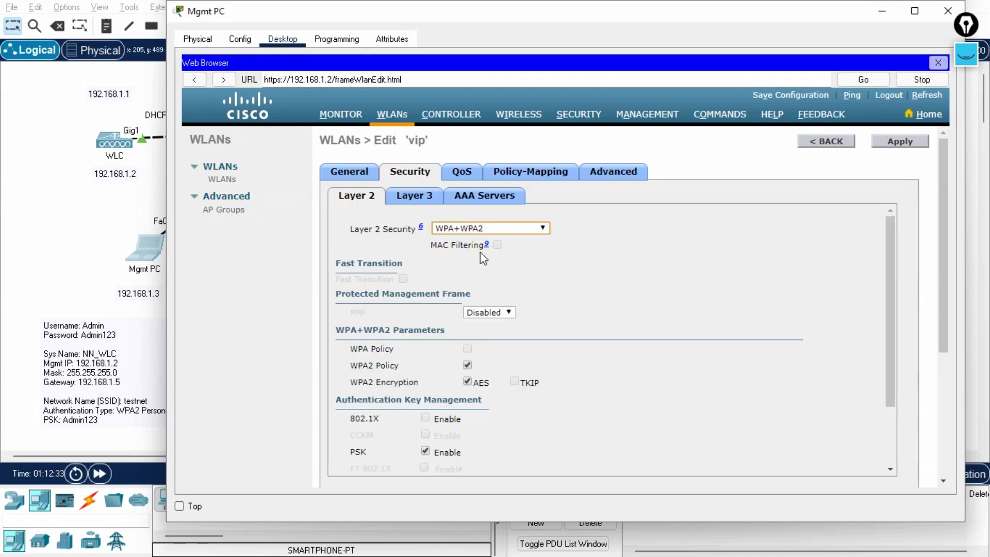
pyautogui.scroll(-1, 575, 302)
pyautogui.scroll(-1, 573, 299)
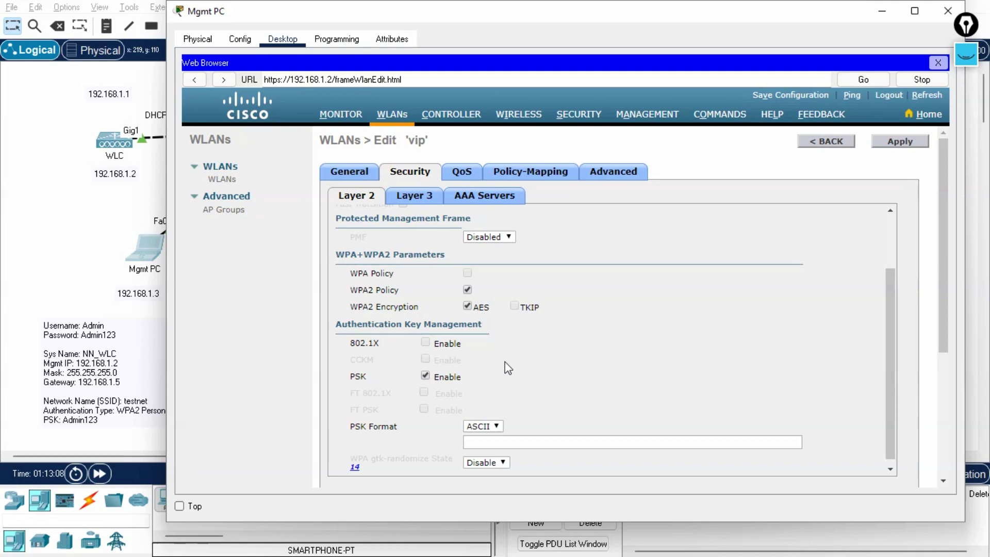
pyautogui.click(425, 376)
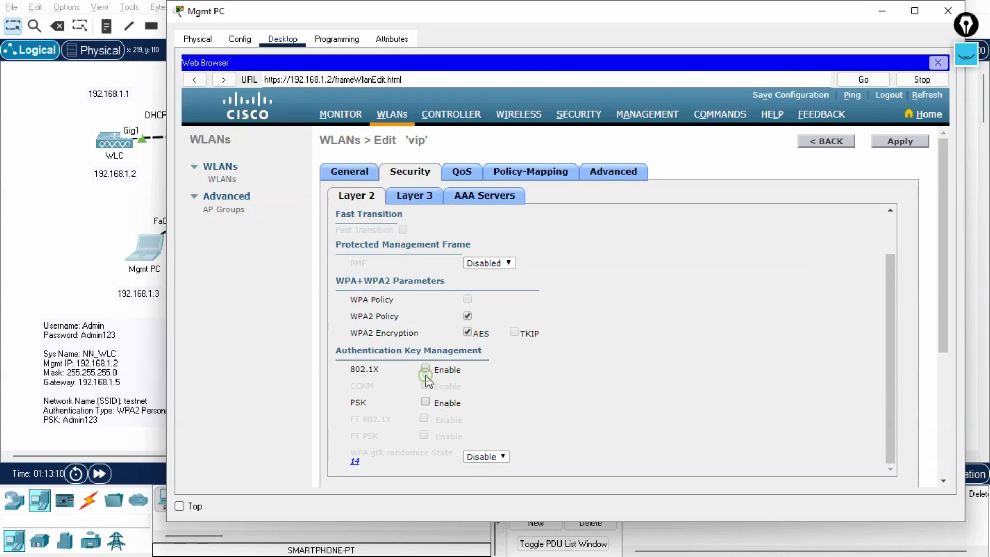
pyautogui.click(425, 368)
pyautogui.scroll(-1, 591, 371)
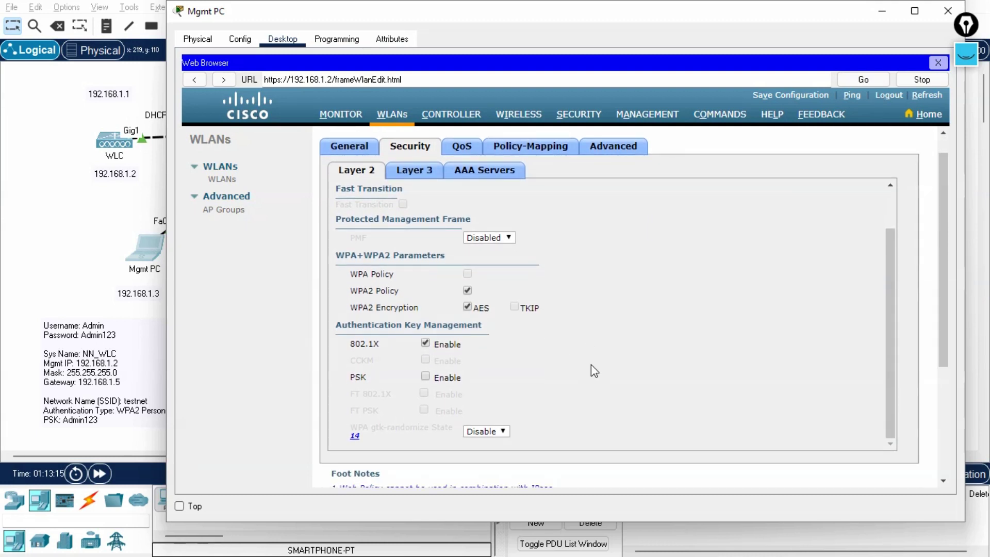
# Check the AAA Servers tab, leaving Server 1 as None, and apply the security changes.
pyautogui.click(487, 178)
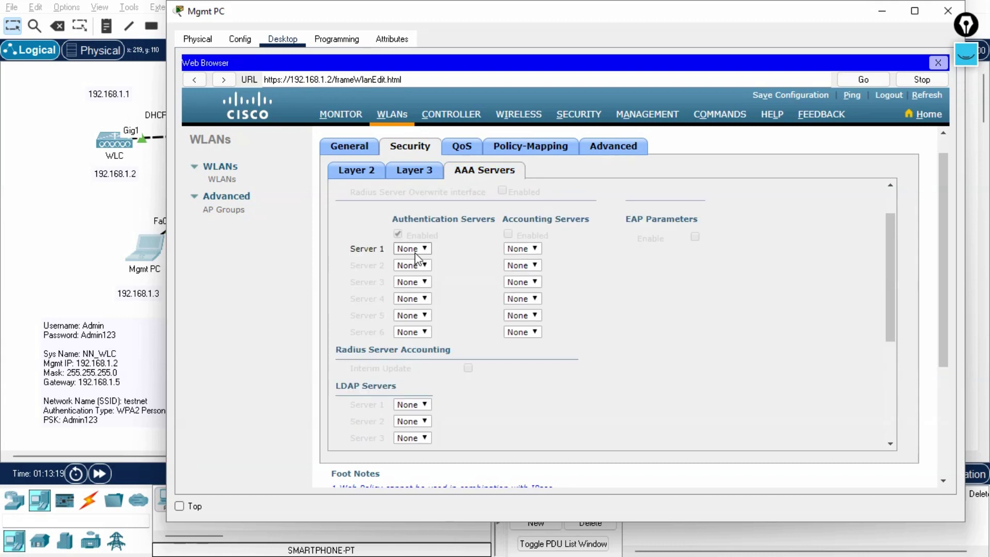
pyautogui.click(649, 275)
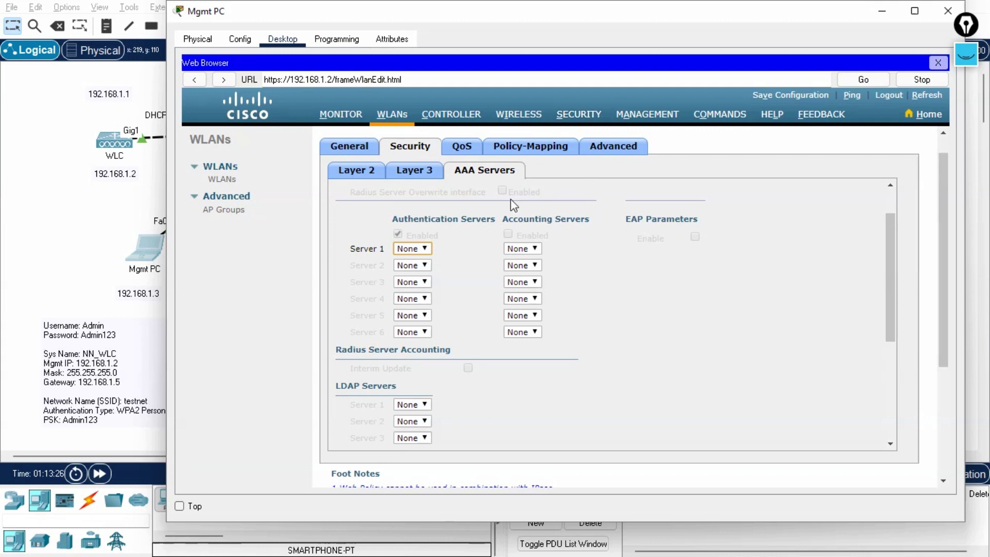
pyautogui.scroll(-2, 639, 313)
pyautogui.scroll(4, 639, 313)
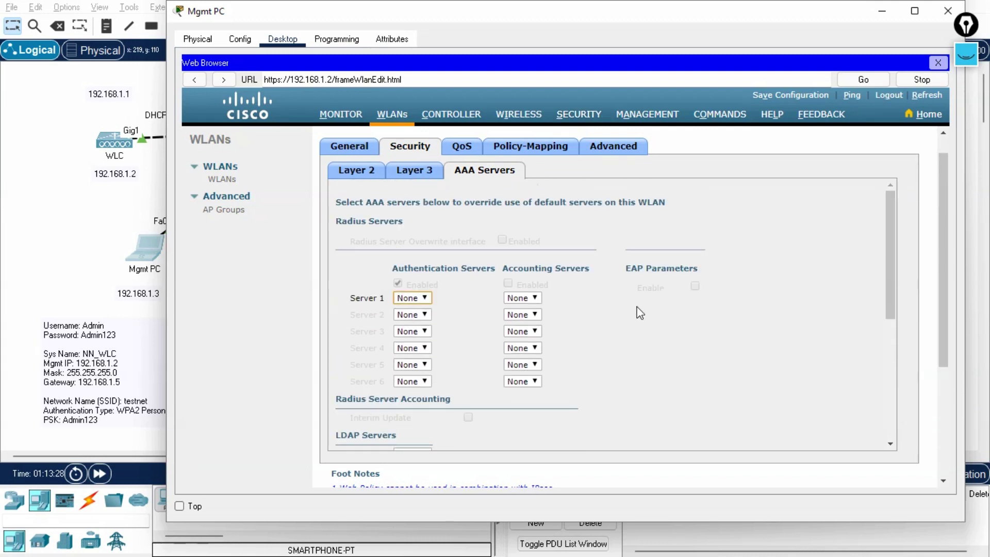
pyautogui.click(357, 170)
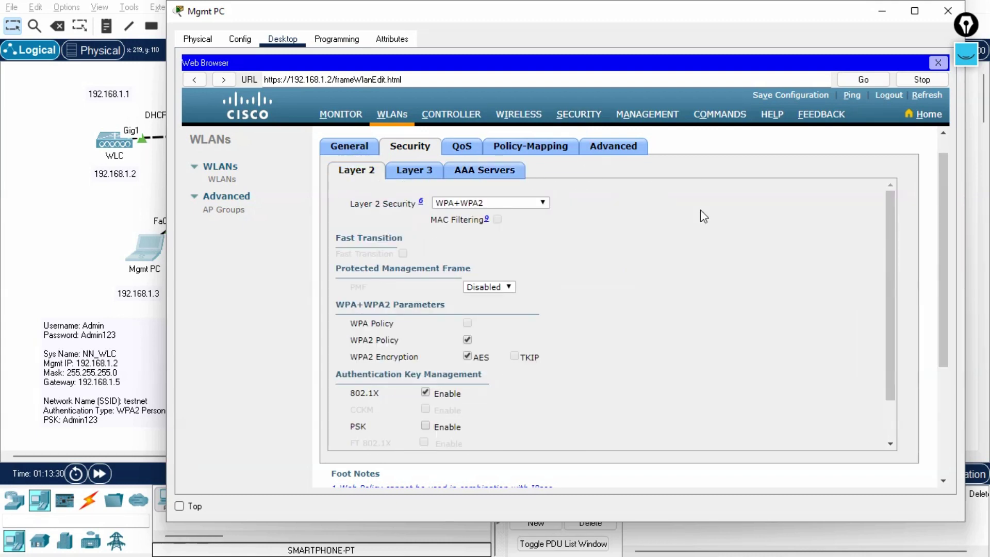
pyautogui.scroll(1, 706, 215)
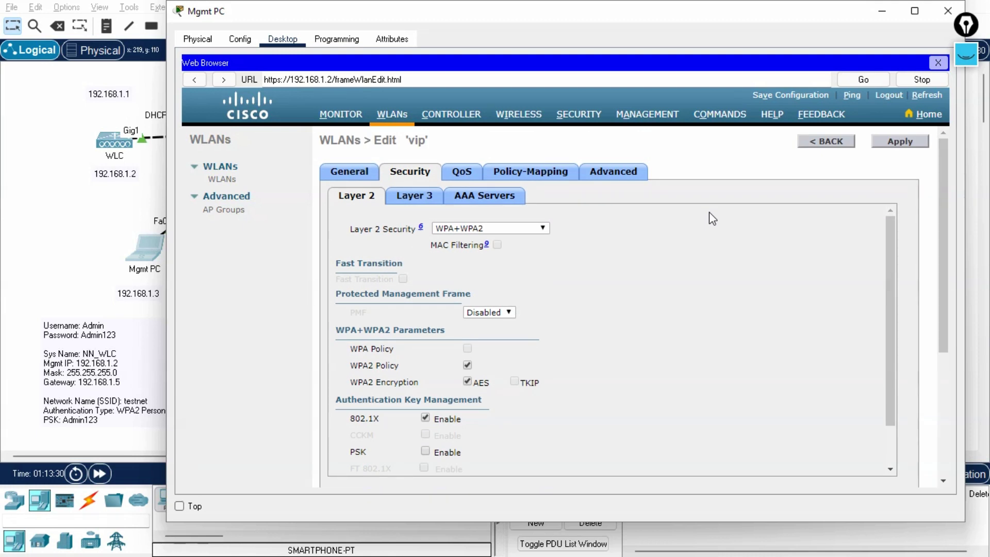
pyautogui.click(907, 145)
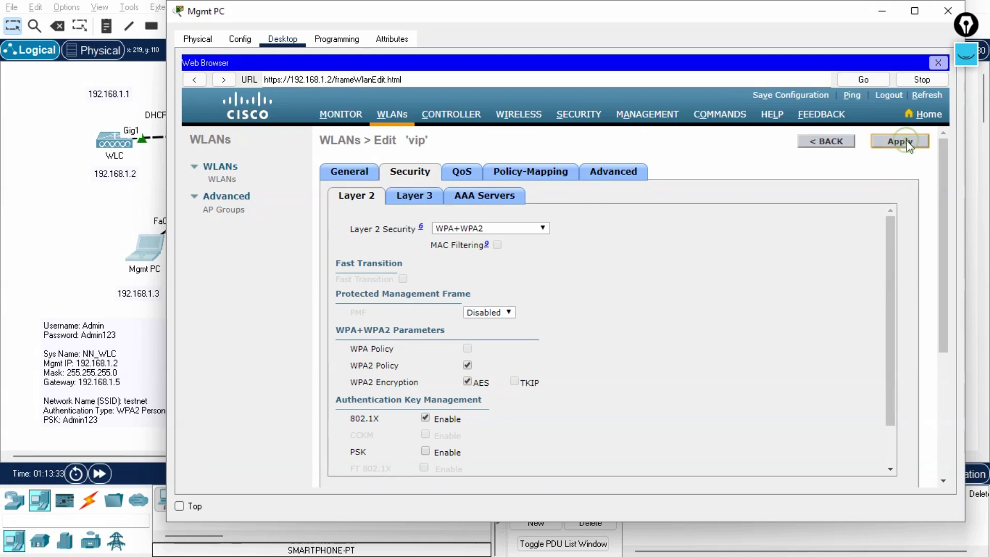
# Advance simulated time and return Mgmt PC's browser to the WLANs list.
pyautogui.click(153, 452)
pyautogui.click(99, 473)
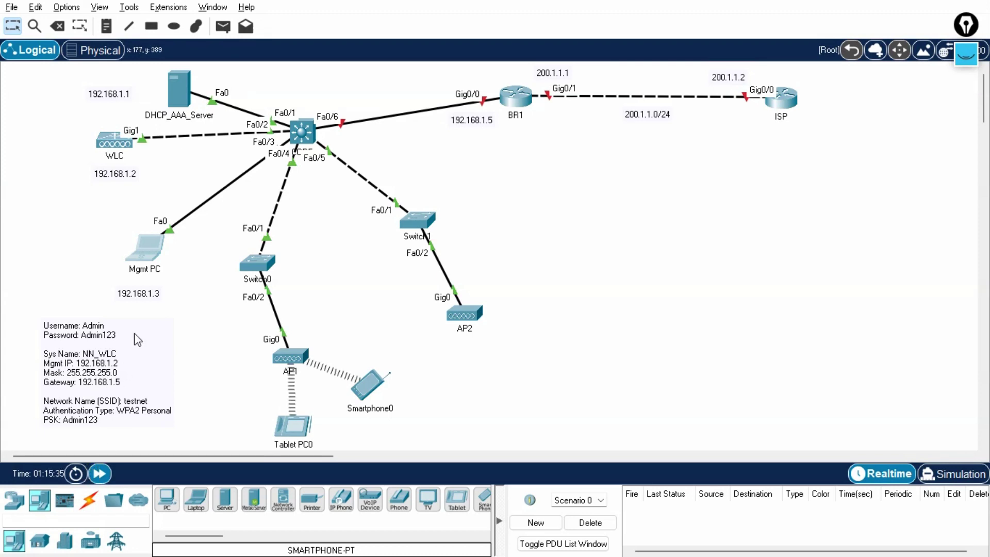
pyautogui.click(146, 249)
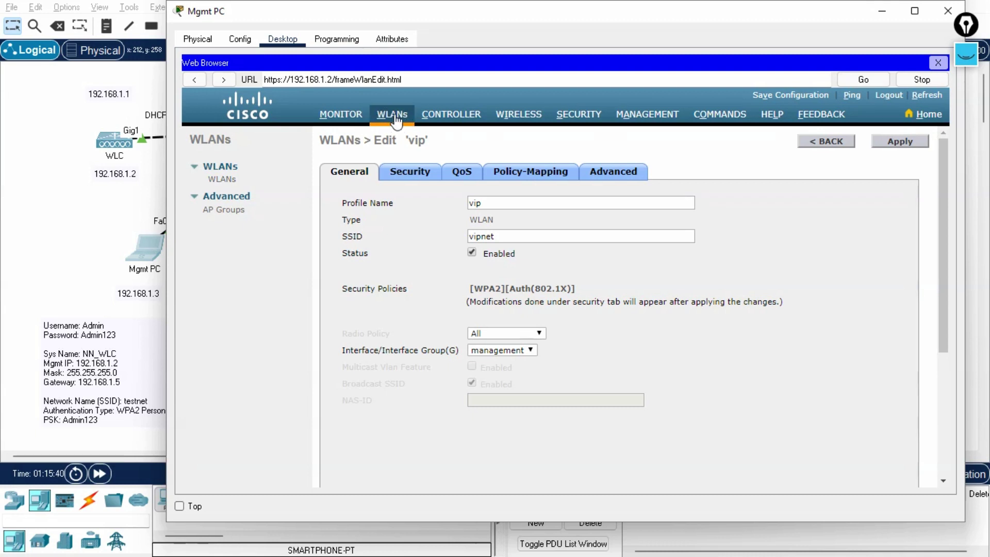
pyautogui.click(226, 180)
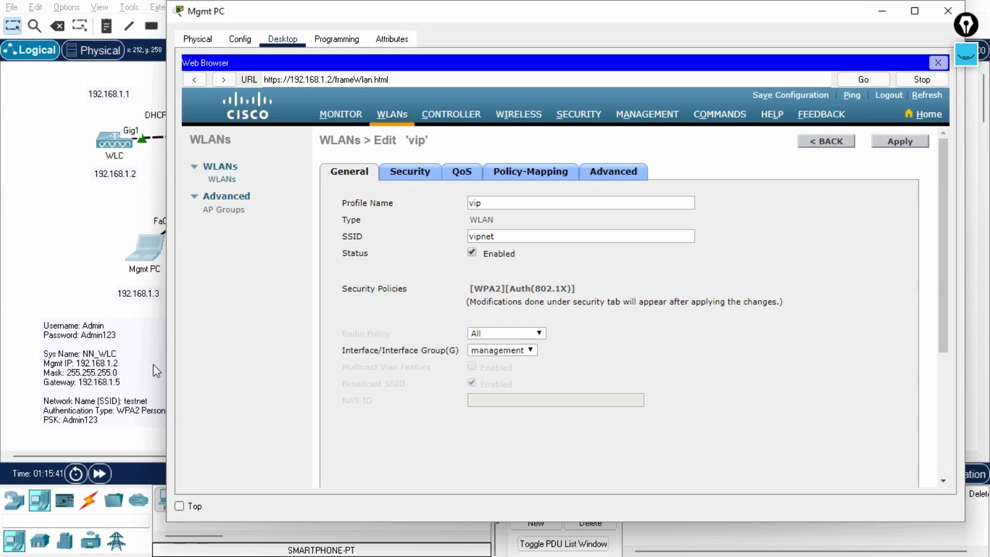
# Fast-forward time and confirm the WLANs table lists vip/vipnet as enabled with [WPA2][Auth(802.1X)].
pyautogui.click(100, 473)
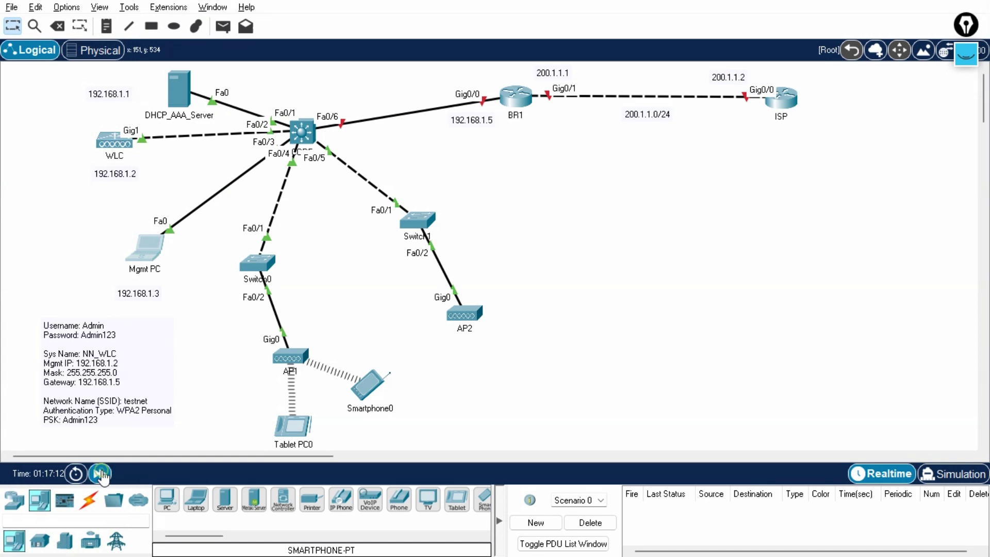
pyautogui.click(142, 249)
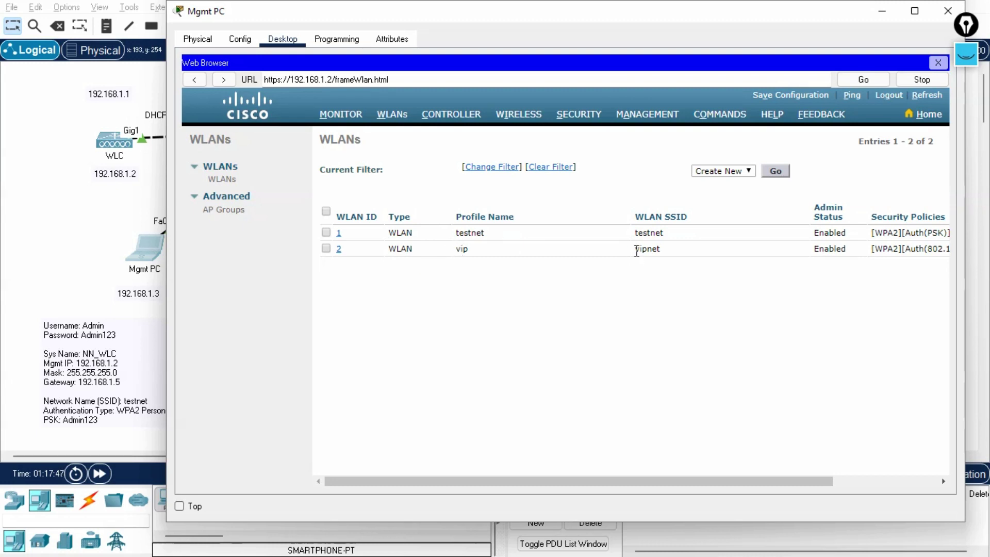
pyautogui.doubleClick(662, 249)
pyautogui.moveTo(662, 250); pyautogui.dragTo(625, 253)
pyautogui.moveTo(464, 249); pyautogui.dragTo(493, 287)
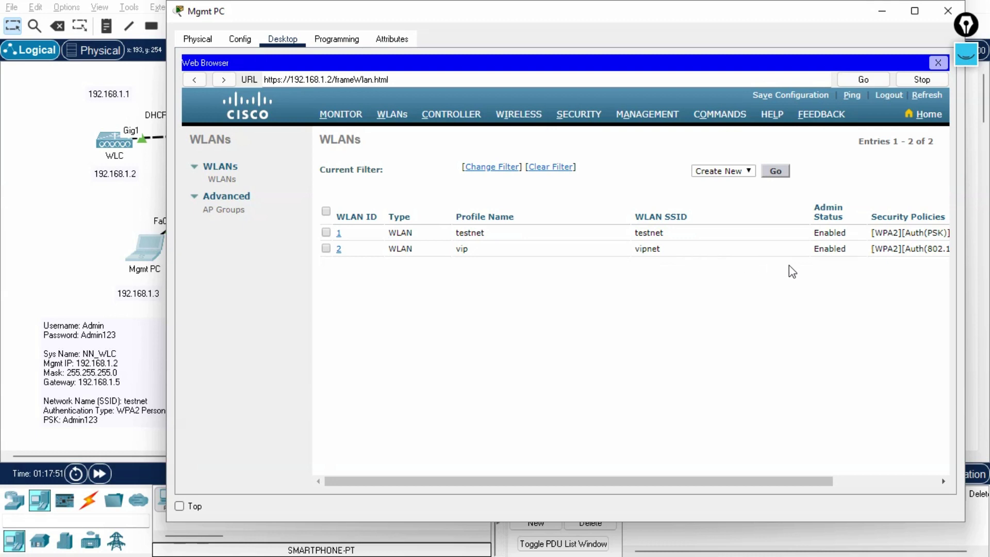
pyautogui.moveTo(549, 482); pyautogui.dragTo(616, 483)
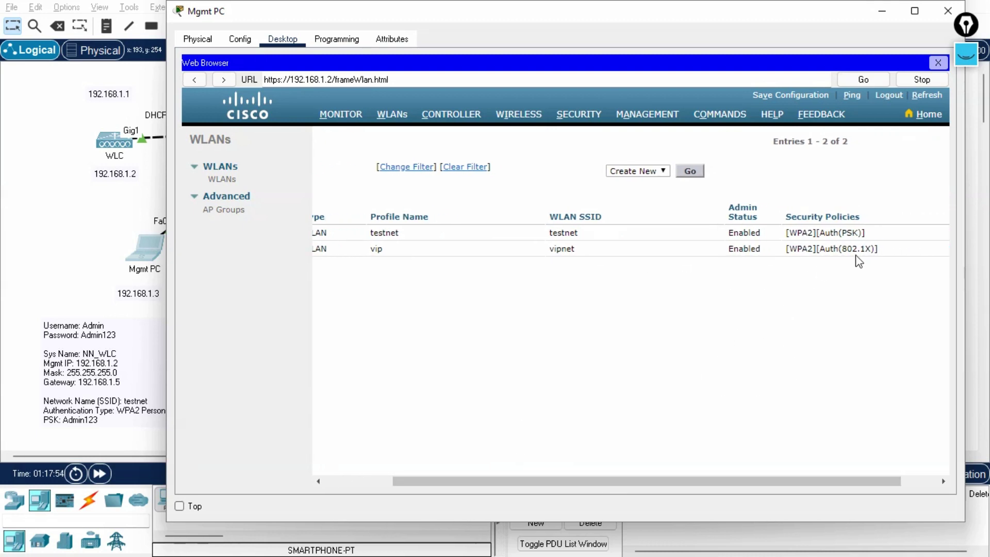
pyautogui.moveTo(764, 482); pyautogui.dragTo(645, 482)
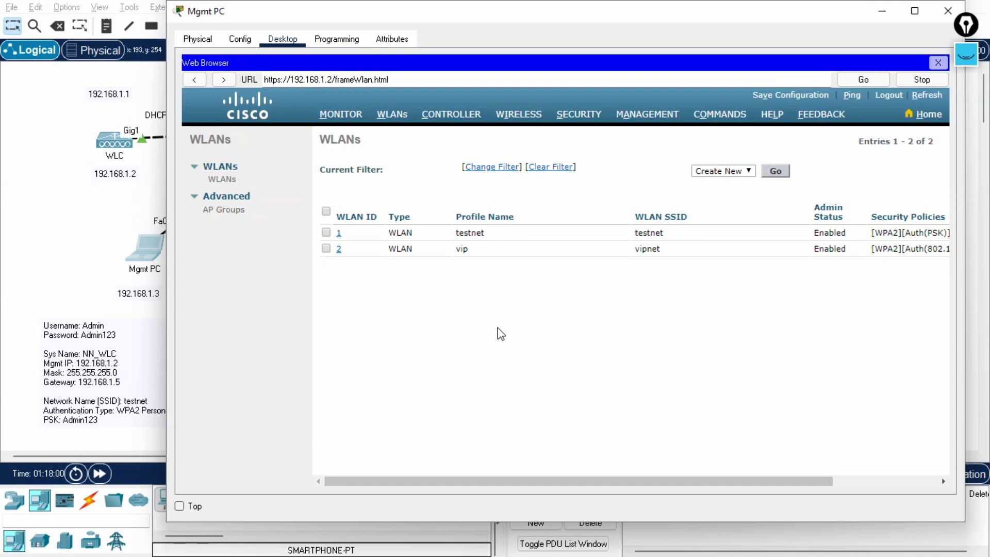
# Turn on DHCP_AAA_Server's AAA service on RADIUS port 1645, enter client name NN, then minimize the window.
pyautogui.click(62, 255)
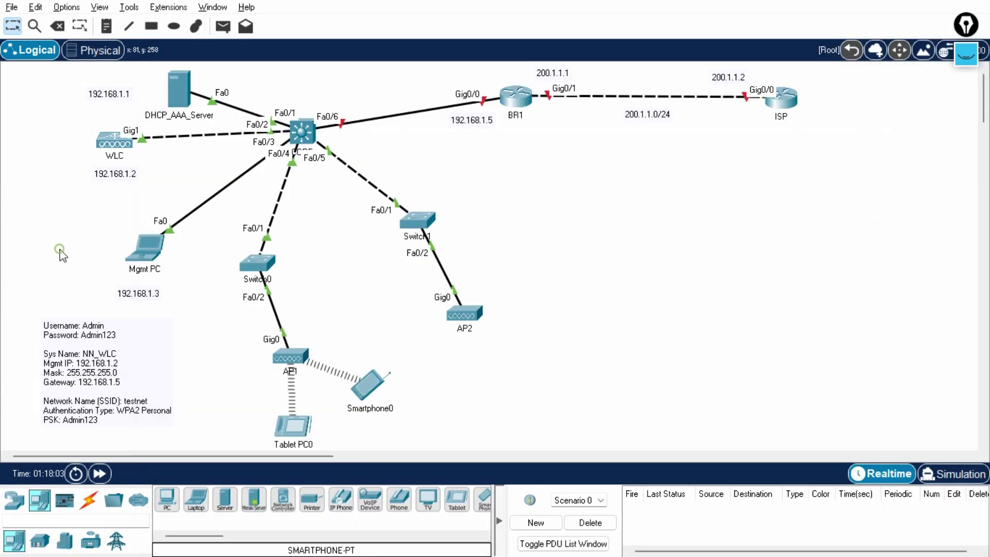
pyautogui.click(184, 100)
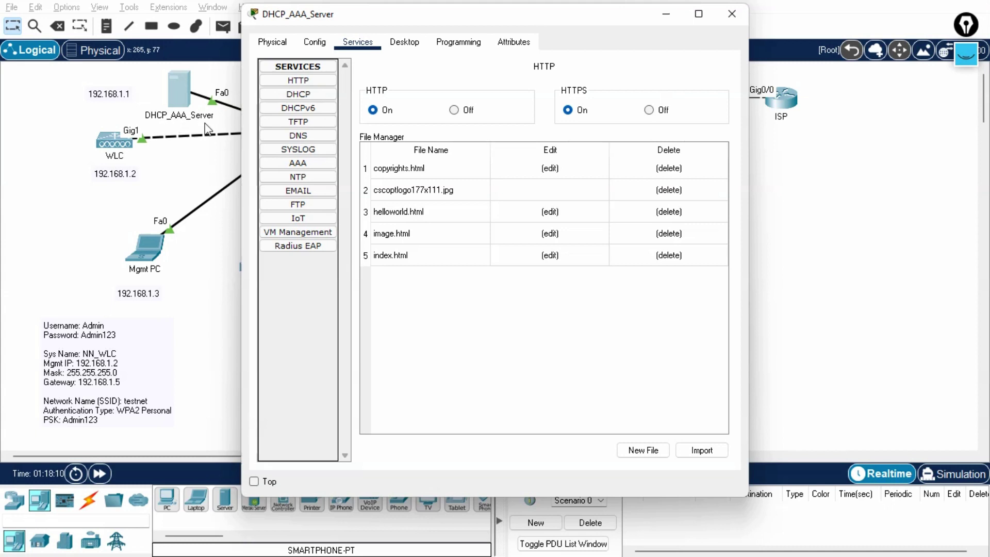
pyautogui.click(274, 171)
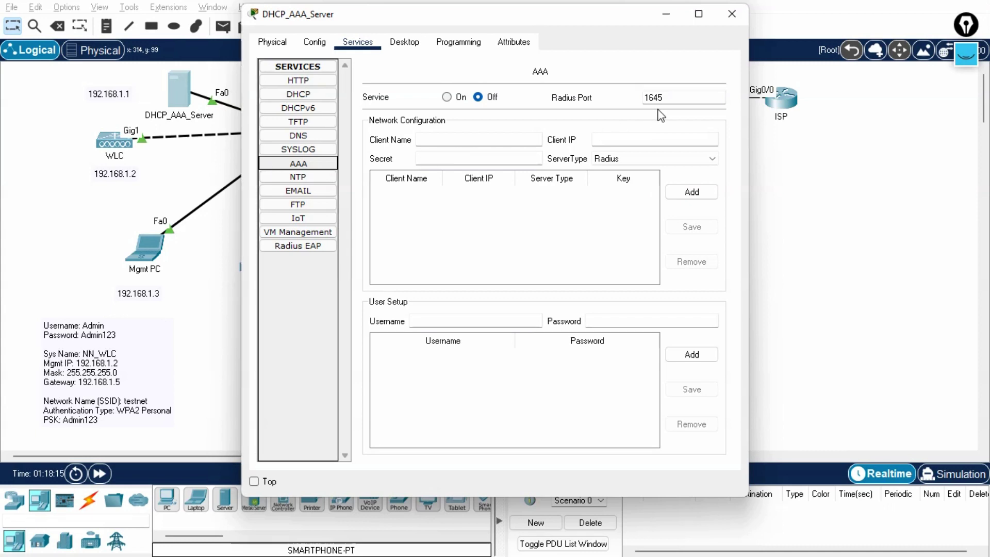
pyautogui.click(447, 97)
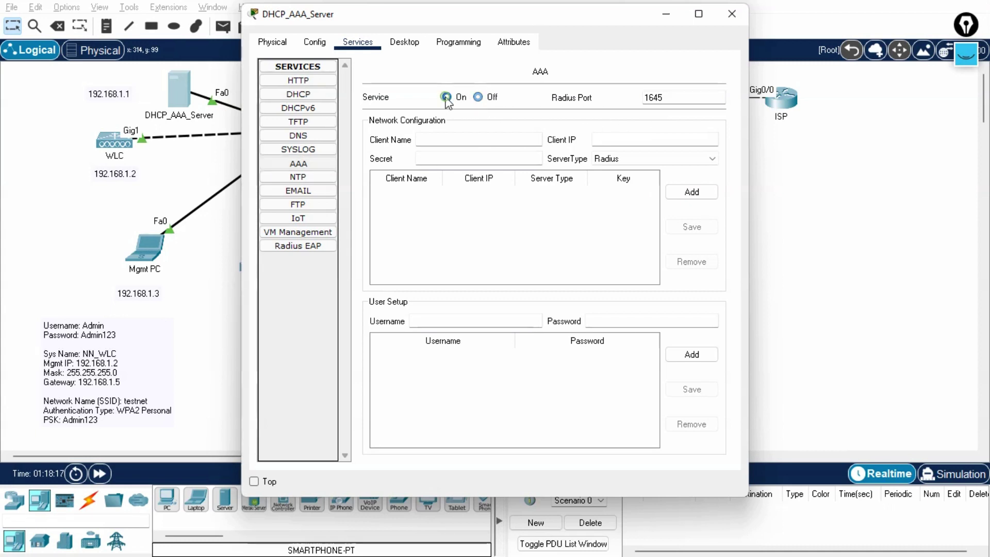
pyautogui.moveTo(672, 96); pyautogui.dragTo(639, 102)
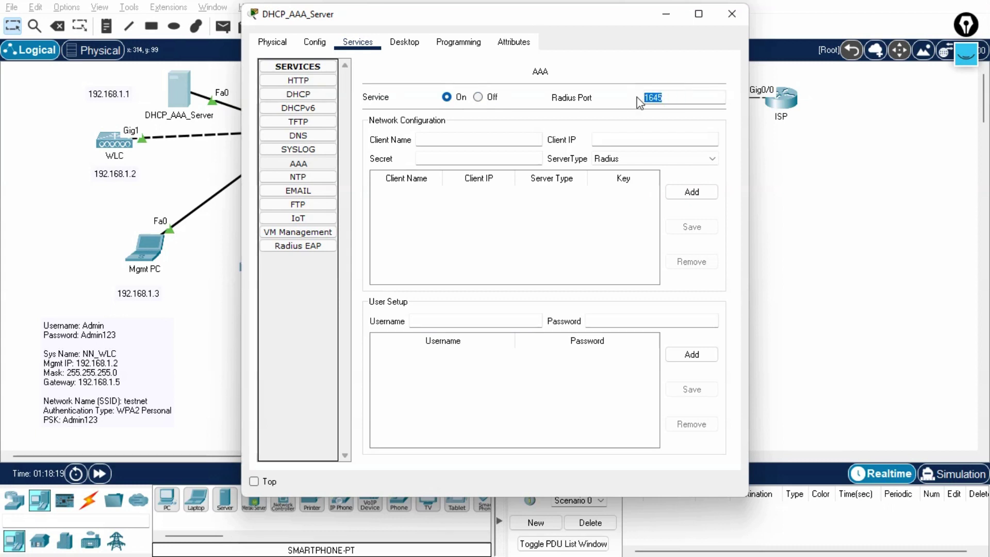
pyautogui.click(661, 98)
pyautogui.click(517, 138)
pyautogui.write('NN')
pyautogui.click(610, 138)
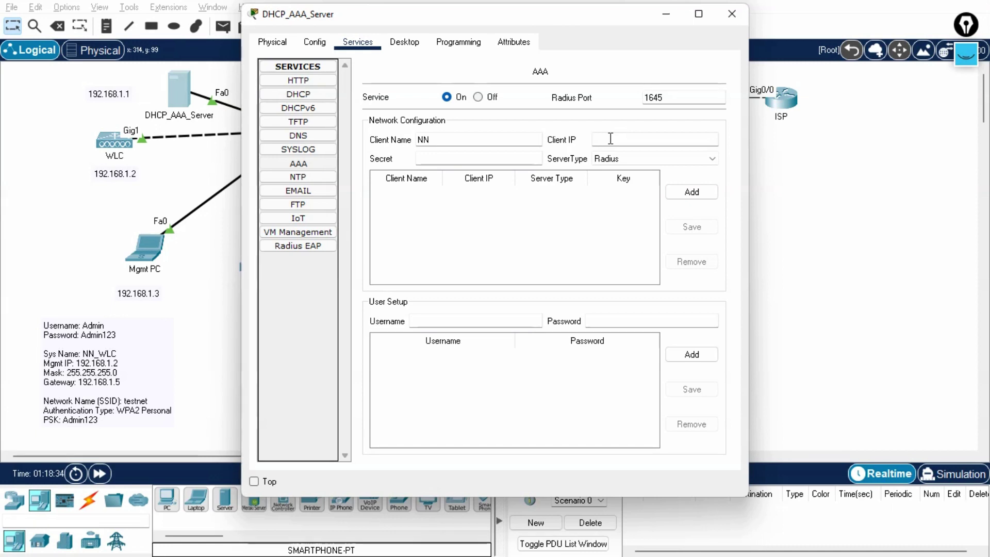
pyautogui.click(658, 14)
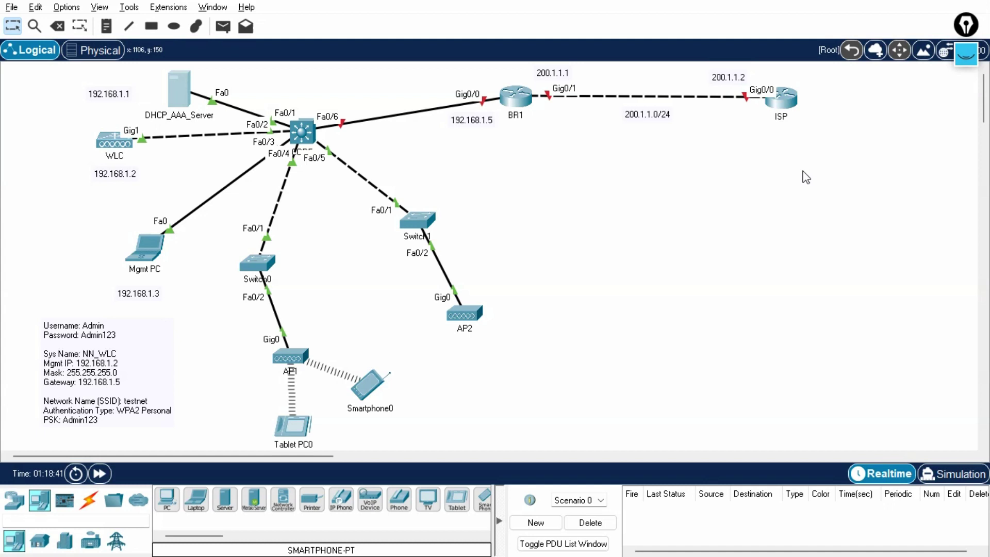
# With the pen, draw path arrows from Tablet PC0 through AP1 to the WLC and a PSK note.
pyautogui.click(965, 53)
pyautogui.click(965, 98)
pyautogui.moveTo(251, 442); pyautogui.dragTo(268, 367)
pyautogui.moveTo(343, 434); pyautogui.dragTo(503, 423)
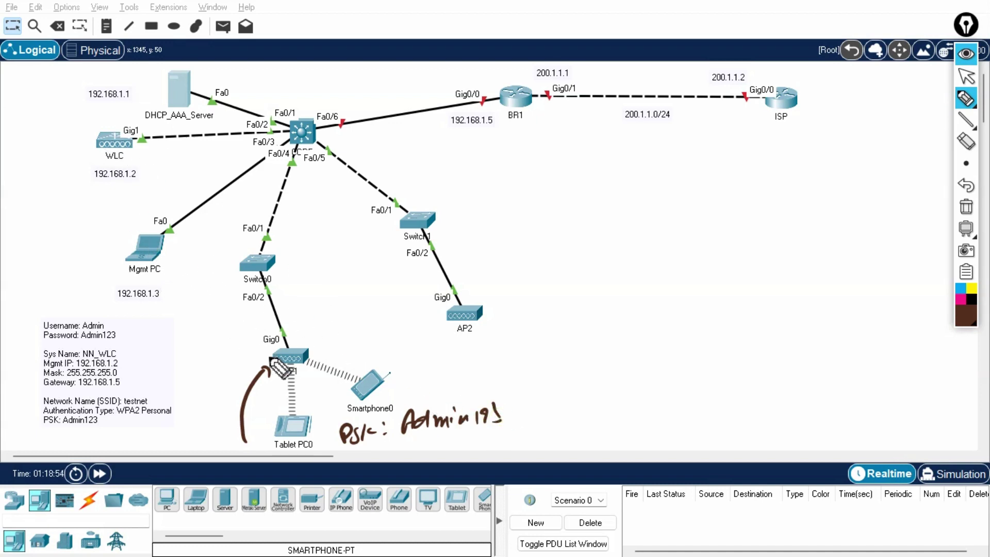
pyautogui.moveTo(260, 331)
pyautogui.mouseDown()
pyautogui.moveTo(298, 147)
pyautogui.moveTo(159, 156)
pyautogui.moveTo(342, 135)
pyautogui.moveTo(273, 255)
pyautogui.mouseUp()
pyautogui.moveTo(279, 275)
pyautogui.mouseDown()
pyautogui.moveTo(284, 339)
pyautogui.moveTo(286, 330)
pyautogui.mouseUp()
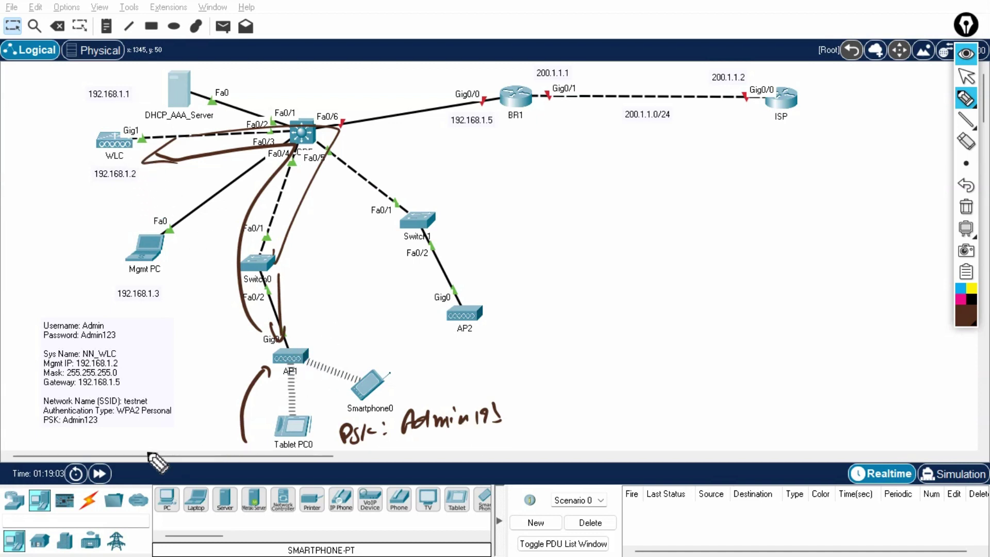
pyautogui.moveTo(20, 412); pyautogui.dragTo(30, 411)
# In magenta, sketch a device near AP2 and write username/password notes above DHCP_AAA_Server.
pyautogui.click(959, 299)
pyautogui.moveTo(572, 364); pyautogui.dragTo(571, 377)
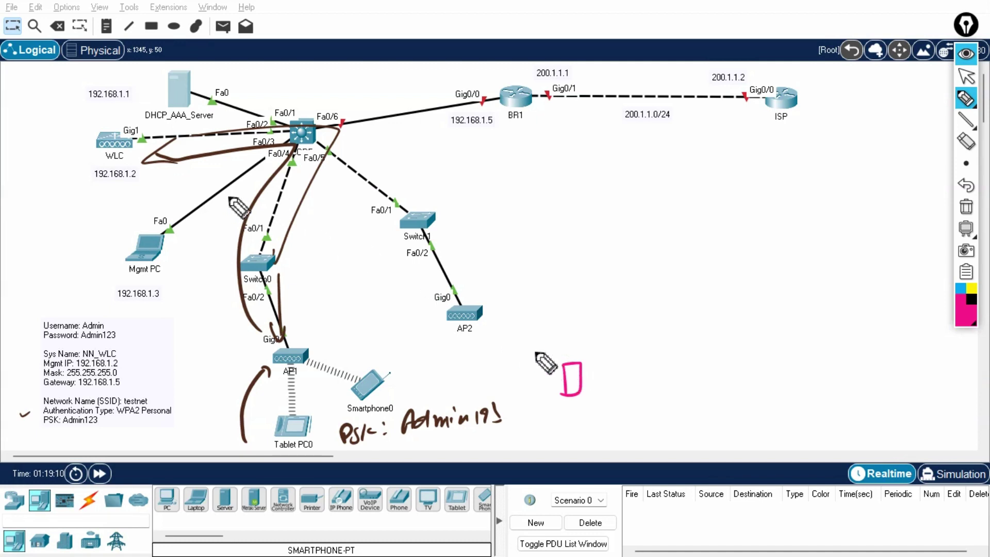
pyautogui.moveTo(174, 119); pyautogui.dragTo(186, 120)
pyautogui.moveTo(229, 70); pyautogui.dragTo(281, 78)
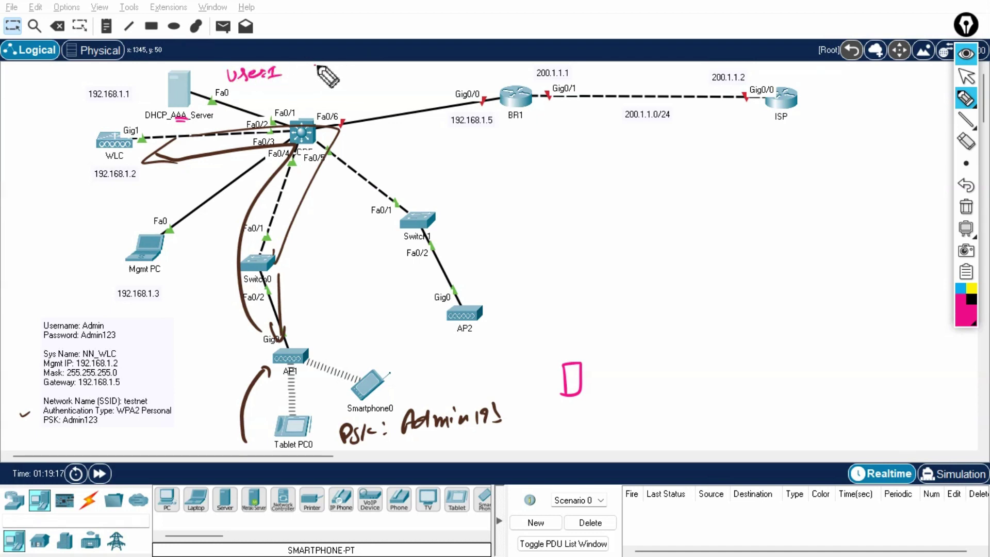
pyautogui.moveTo(316, 65); pyautogui.dragTo(363, 72)
pyautogui.moveTo(246, 94); pyautogui.dragTo(334, 90)
pyautogui.moveTo(330, 86)
pyautogui.mouseDown()
pyautogui.moveTo(331, 96)
pyautogui.moveTo(363, 94)
pyautogui.mouseUp()
pyautogui.moveTo(375, 52)
pyautogui.mouseDown()
pyautogui.moveTo(384, 54)
pyautogui.moveTo(380, 98)
pyautogui.mouseUp()
pyautogui.moveTo(213, 69); pyautogui.dragTo(222, 110)
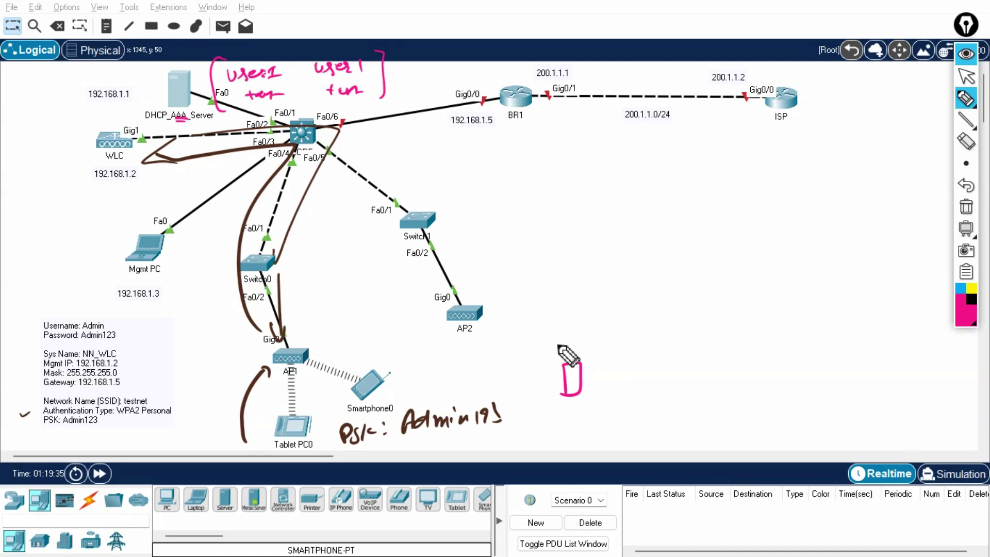
# Draw signal arcs and write 'vipnet' with an arrow to the laptop sketch.
pyautogui.moveTo(562, 354)
pyautogui.mouseDown()
pyautogui.moveTo(545, 363)
pyautogui.moveTo(546, 341)
pyautogui.mouseUp()
pyautogui.moveTo(509, 283); pyautogui.dragTo(521, 282)
pyautogui.moveTo(524, 287)
pyautogui.mouseDown()
pyautogui.moveTo(524, 297)
pyautogui.moveTo(554, 296)
pyautogui.moveTo(587, 280)
pyautogui.moveTo(629, 325)
pyautogui.moveTo(610, 345)
pyautogui.mouseUp()
pyautogui.moveTo(606, 336)
pyautogui.mouseDown()
pyautogui.moveTo(641, 393)
pyautogui.moveTo(636, 380)
pyautogui.moveTo(627, 387)
pyautogui.moveTo(640, 376)
pyautogui.moveTo(621, 411)
pyautogui.moveTo(692, 405)
pyautogui.mouseUp()
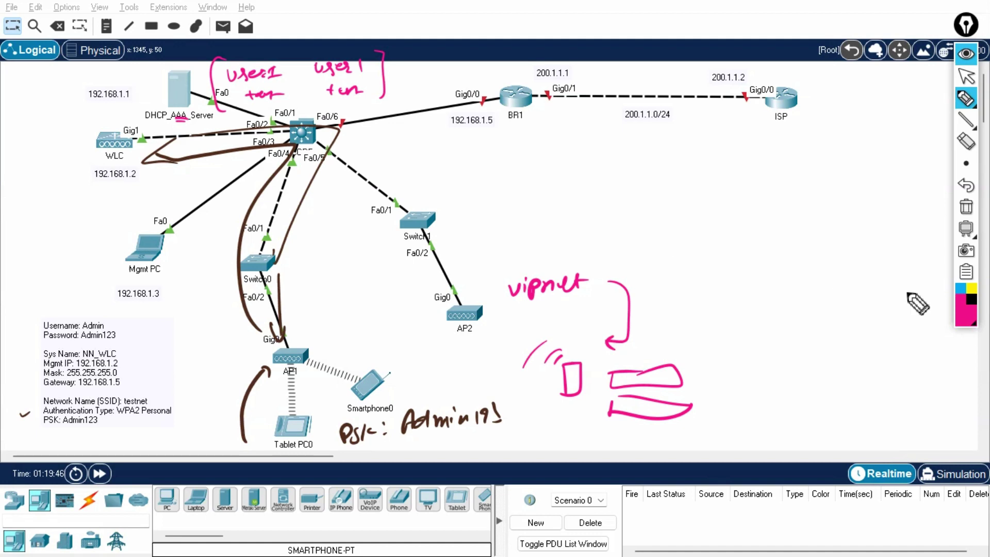
# In cyan, trace a path from the laptop sketch to the server and write 192.168.1.1.
pyautogui.click(962, 288)
pyautogui.moveTo(531, 345)
pyautogui.mouseDown()
pyautogui.moveTo(475, 367)
pyautogui.moveTo(230, 171)
pyautogui.moveTo(265, 115)
pyautogui.moveTo(208, 103)
pyautogui.mouseUp()
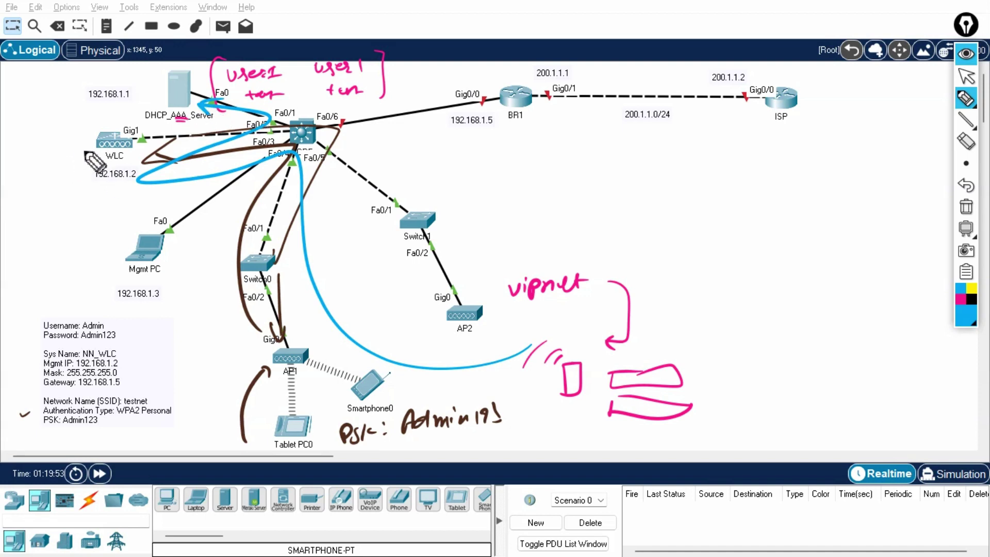
pyautogui.moveTo(41, 198)
pyautogui.mouseDown()
pyautogui.moveTo(61, 206)
pyautogui.moveTo(135, 198)
pyautogui.mouseUp()
pyautogui.moveTo(203, 81)
pyautogui.mouseDown()
pyautogui.moveTo(283, 131)
pyautogui.moveTo(211, 165)
pyautogui.moveTo(301, 155)
pyautogui.moveTo(441, 371)
pyautogui.moveTo(532, 346)
pyautogui.moveTo(518, 343)
pyautogui.mouseUp()
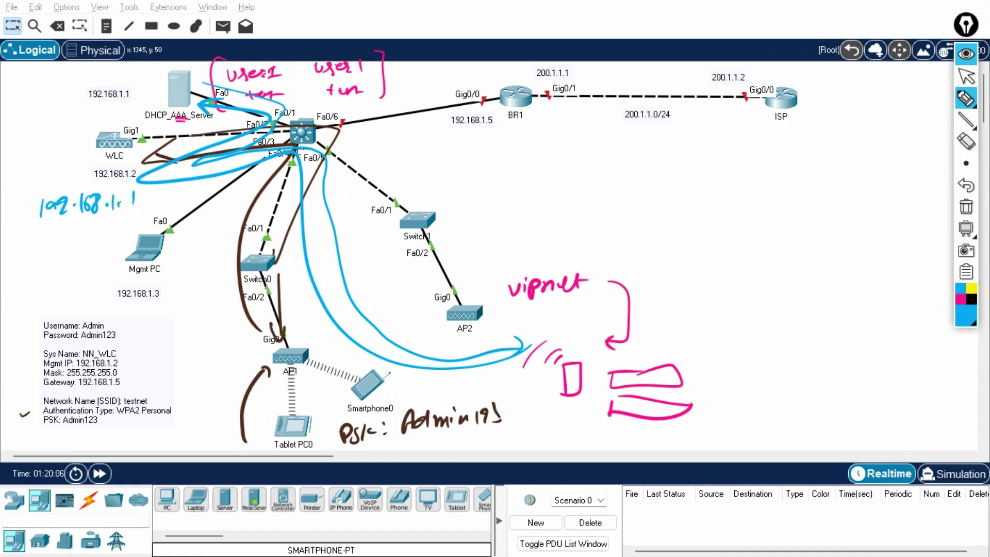
# In black, draw three stacked letter A's on the empty canvas.
pyautogui.click(971, 300)
pyautogui.moveTo(741, 256); pyautogui.dragTo(762, 236)
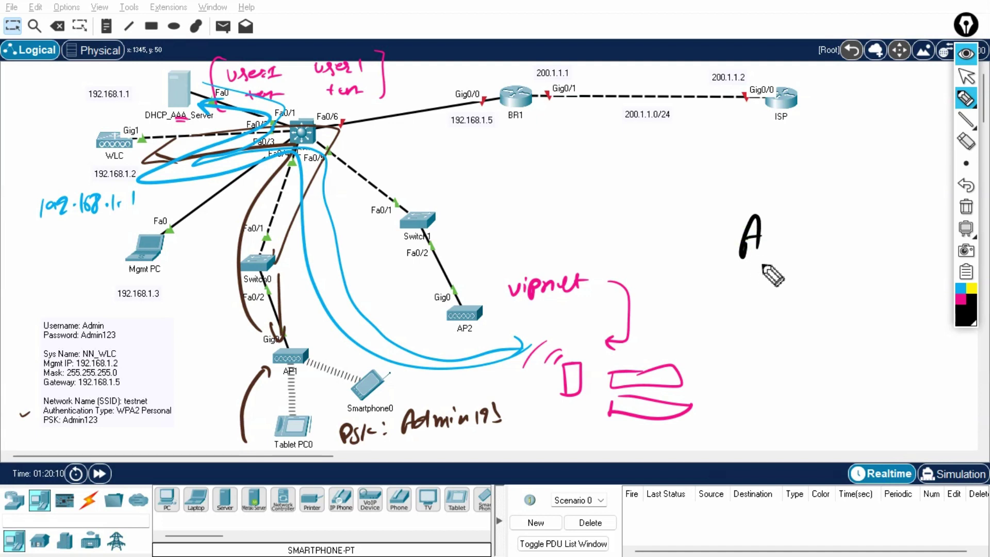
pyautogui.moveTo(742, 313)
pyautogui.mouseDown()
pyautogui.moveTo(757, 284)
pyautogui.moveTo(761, 299)
pyautogui.mouseUp()
pyautogui.moveTo(743, 372); pyautogui.dragTo(763, 351)
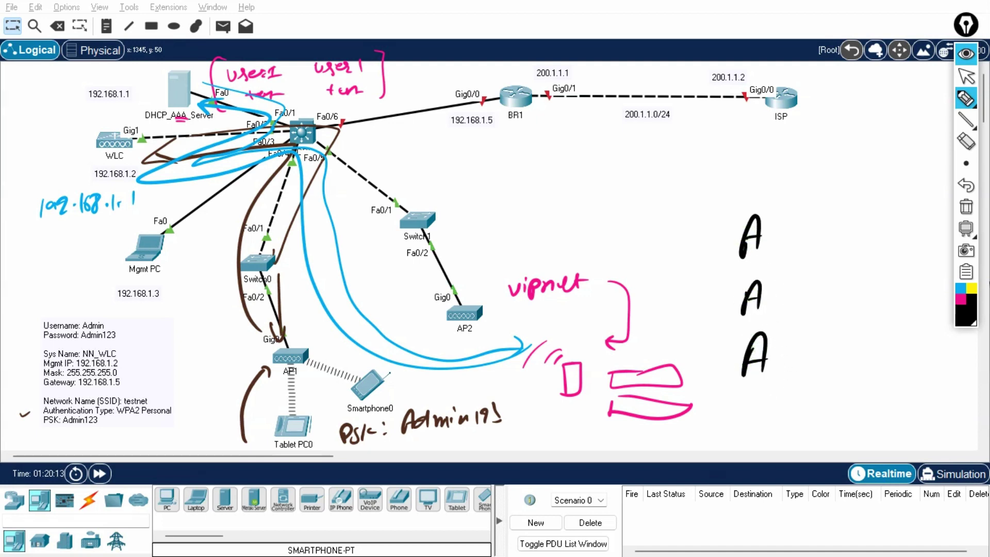
# Clear the on-screen annotations and put away the drawing tools.
pyautogui.click(965, 209)
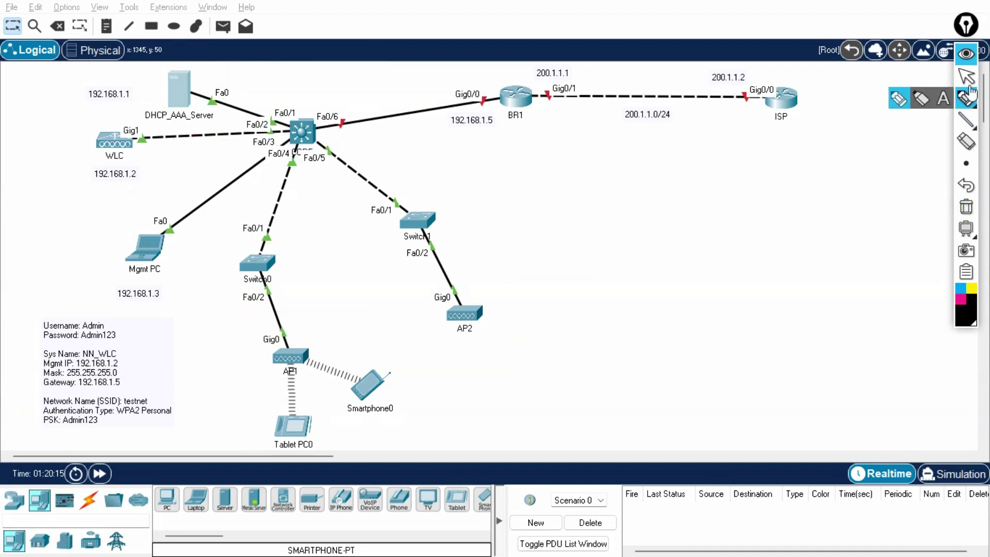
pyautogui.click(966, 77)
pyautogui.press('F9')
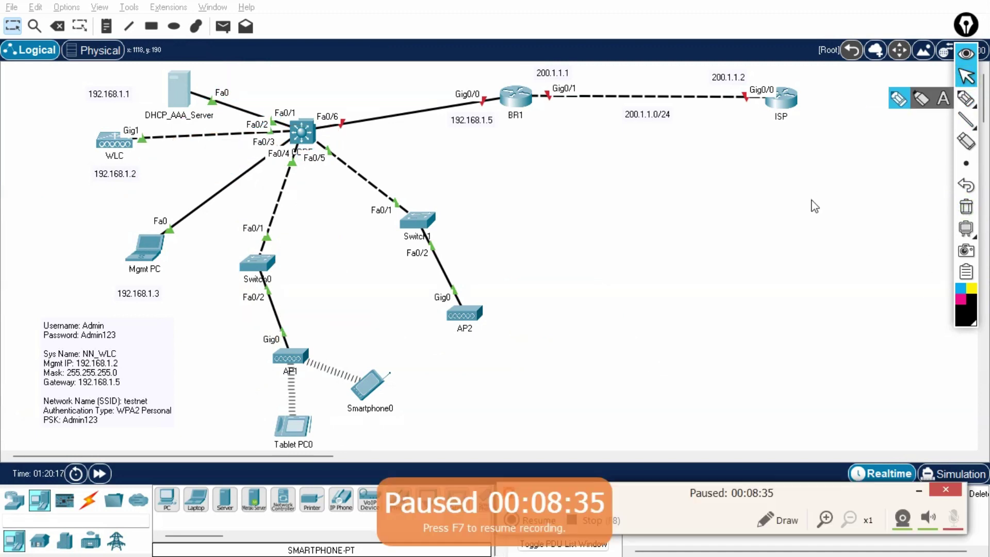
pyautogui.click(966, 53)
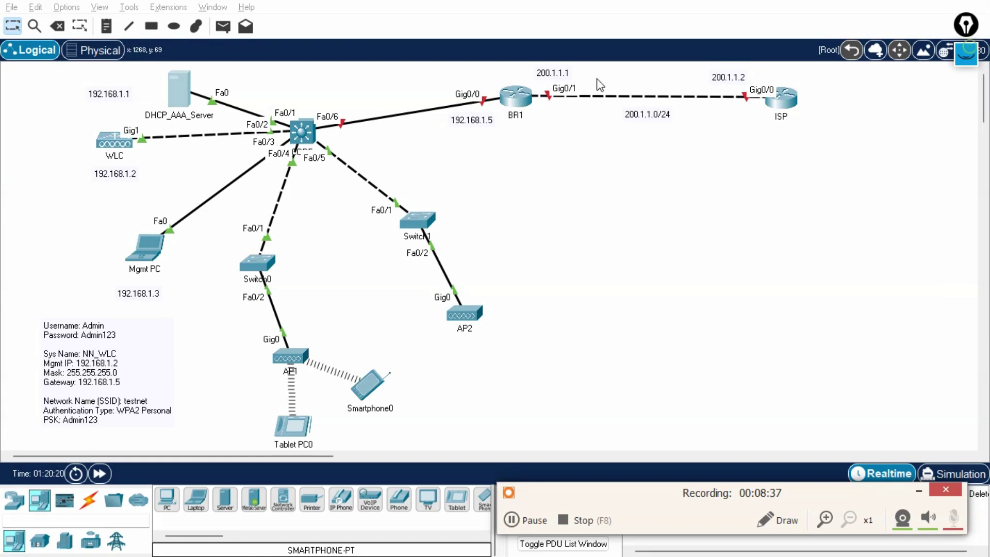
# Add RADIUS client NN at 192.168.1.2 with its shared secret on the server's AAA service.
pyautogui.click(178, 93)
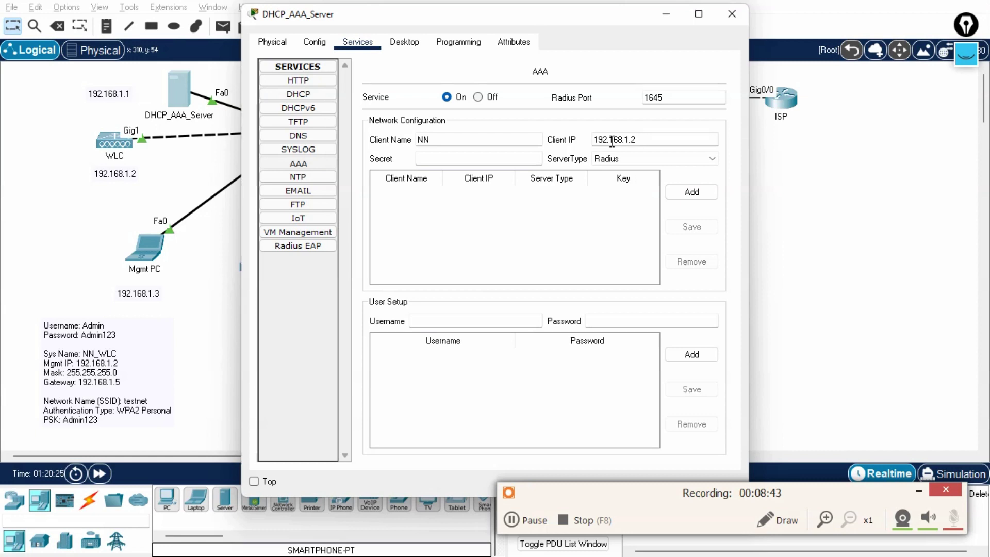
pyautogui.click(612, 142)
pyautogui.click(448, 160)
pyautogui.write('Admin123')
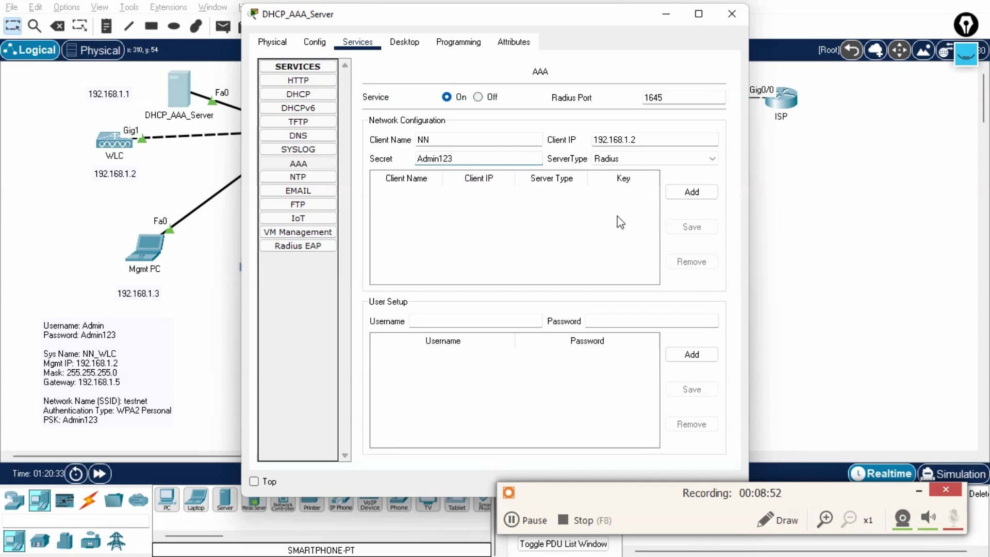
pyautogui.click(691, 192)
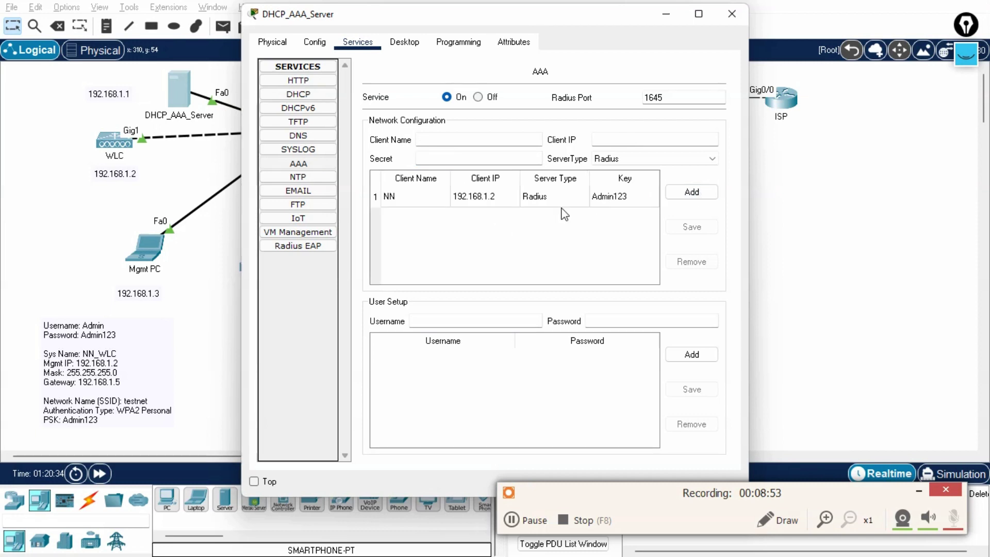
# Add AAA user accounts user1 and admin, each with its password.
pyautogui.click(451, 316)
pyautogui.write('user1')
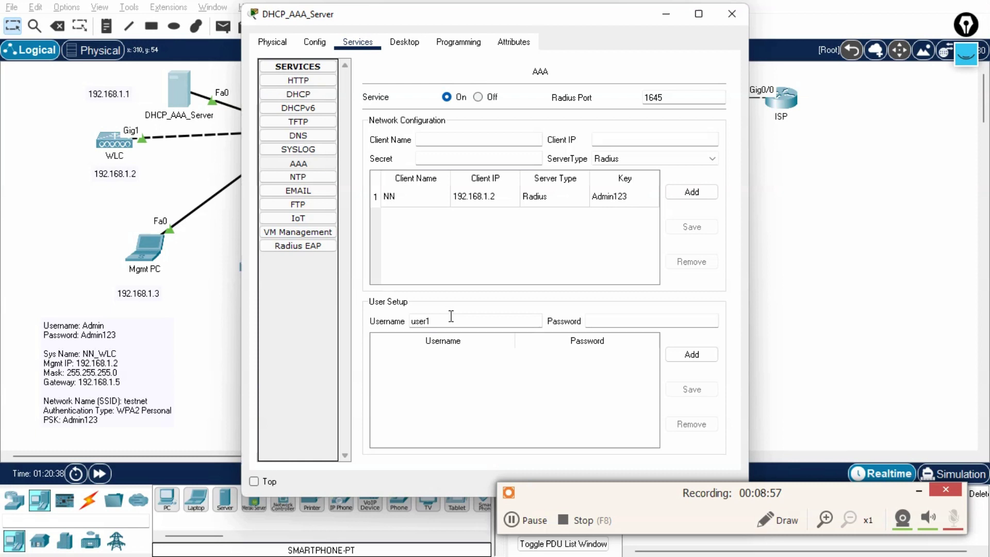
pyautogui.press('Tab')
pyautogui.write('user')
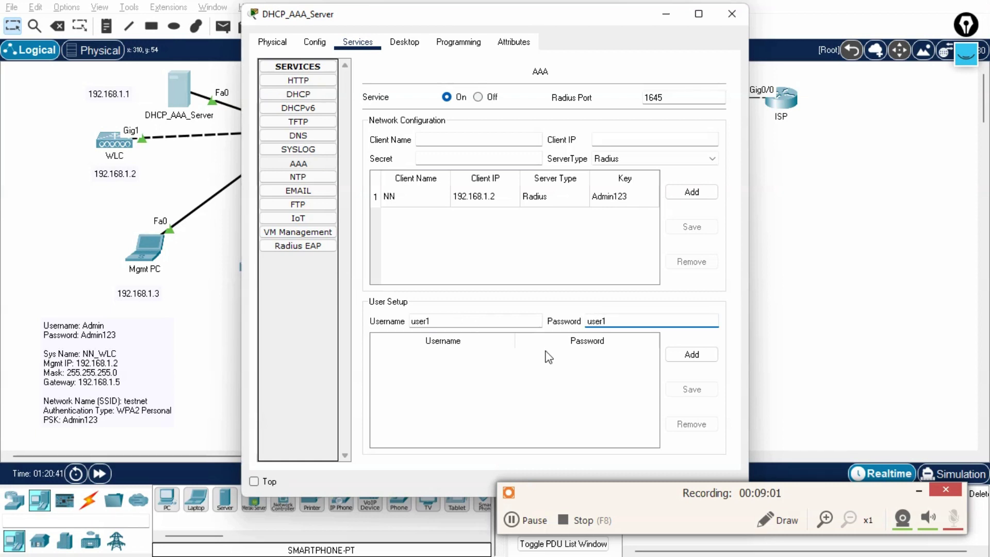
pyautogui.click(691, 354)
pyautogui.click(458, 321)
pyautogui.write('admadmin')
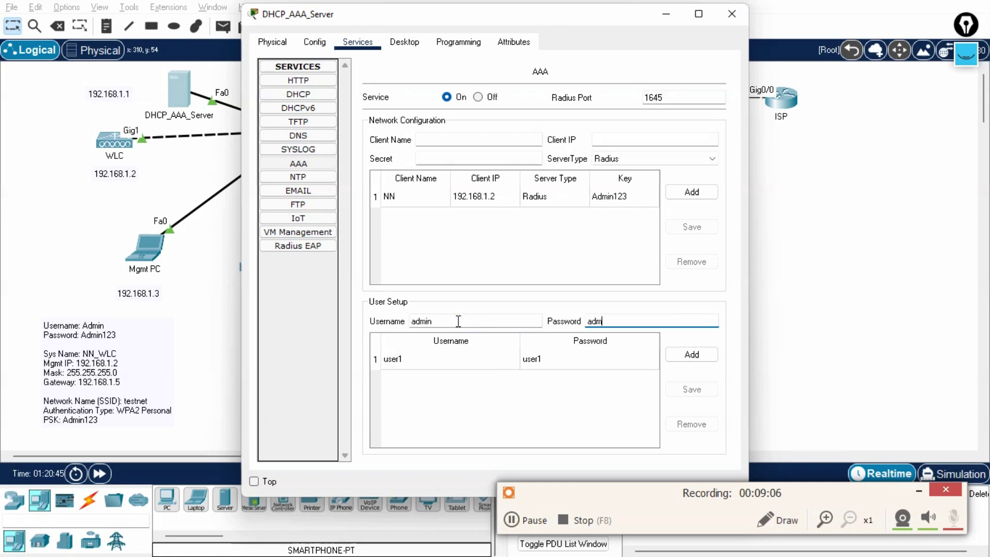
pyautogui.click(692, 354)
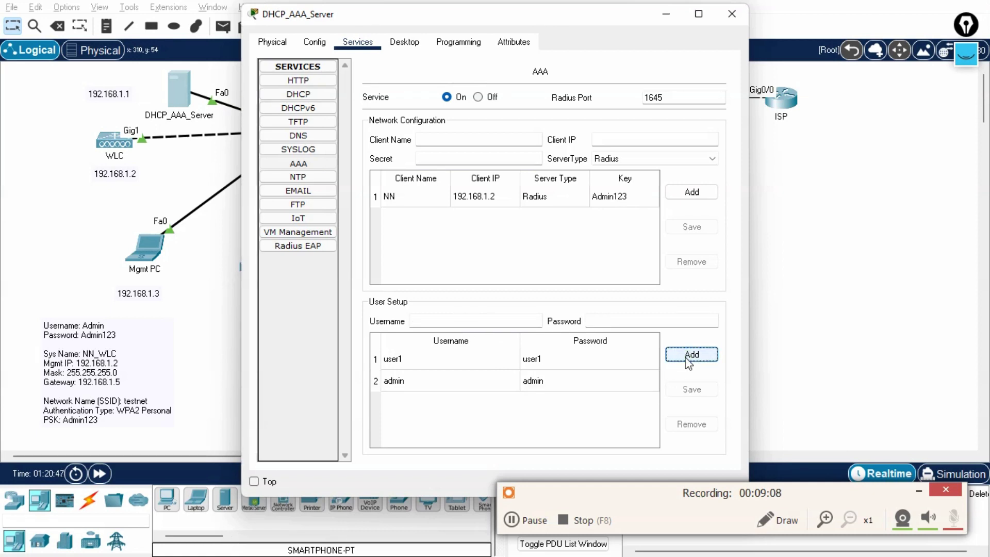
# Close the DHCP_AAA_Server configuration window.
pyautogui.click(855, 356)
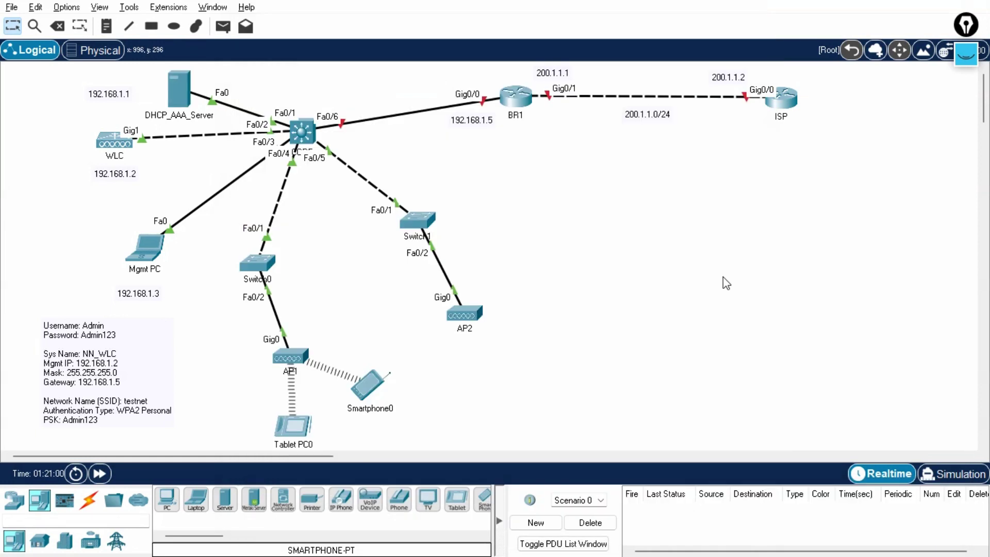
pyautogui.click(179, 89)
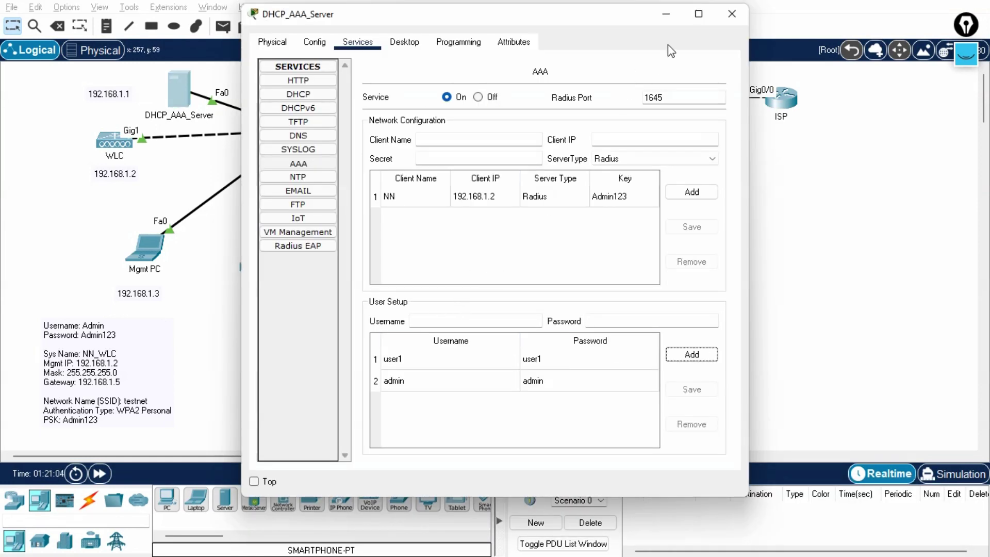
pyautogui.click(731, 20)
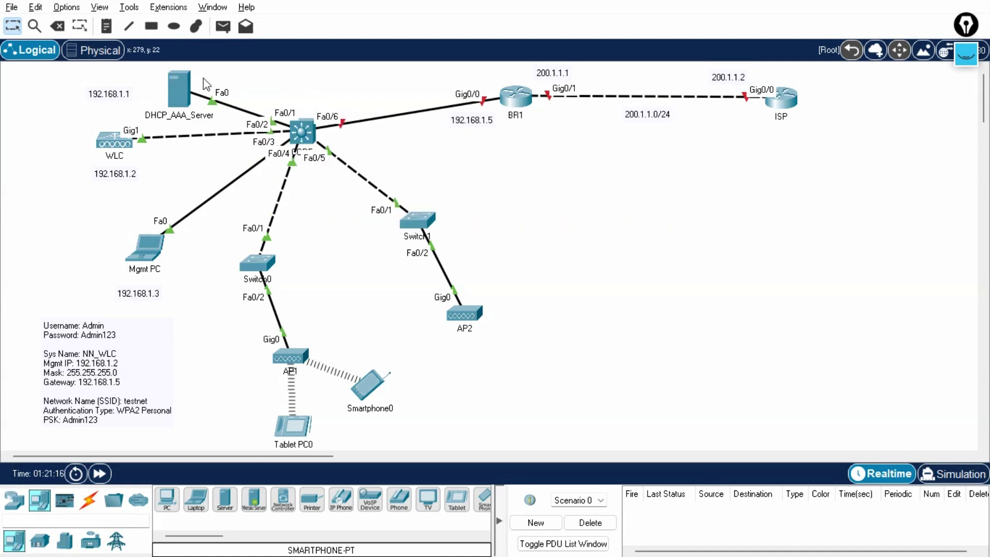
pyautogui.moveTo(160, 77)
pyautogui.click(180, 83)
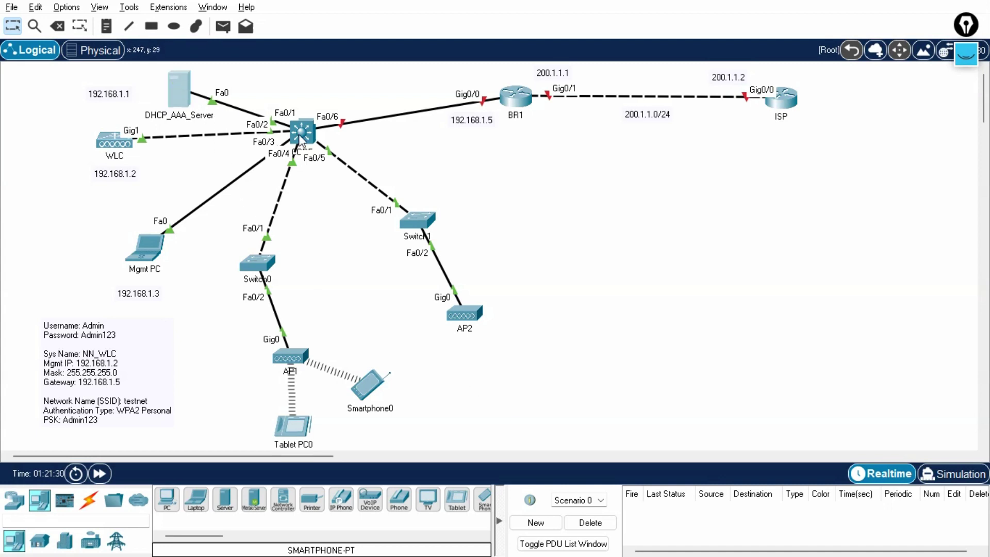
pyautogui.click(291, 163)
pyautogui.click(687, 158)
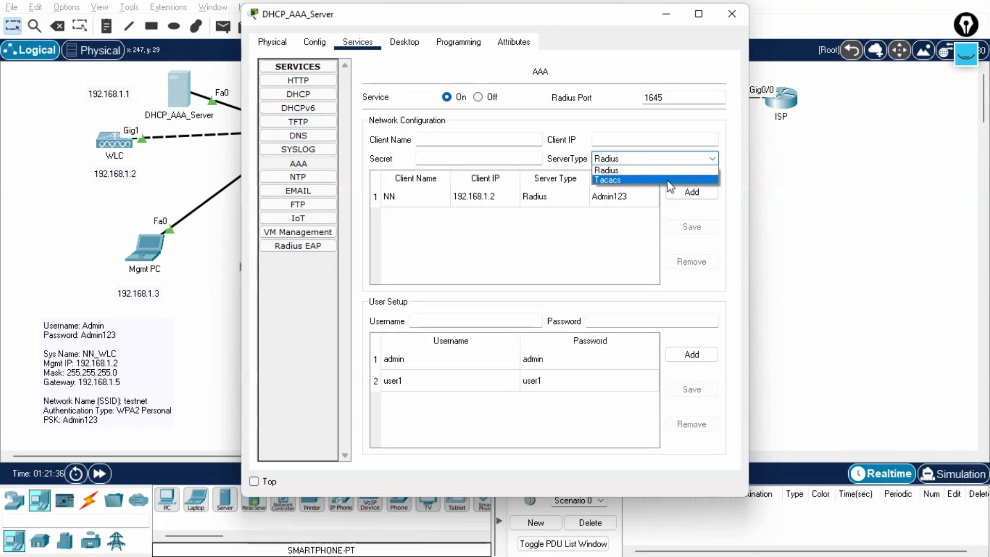
pyautogui.click(734, 15)
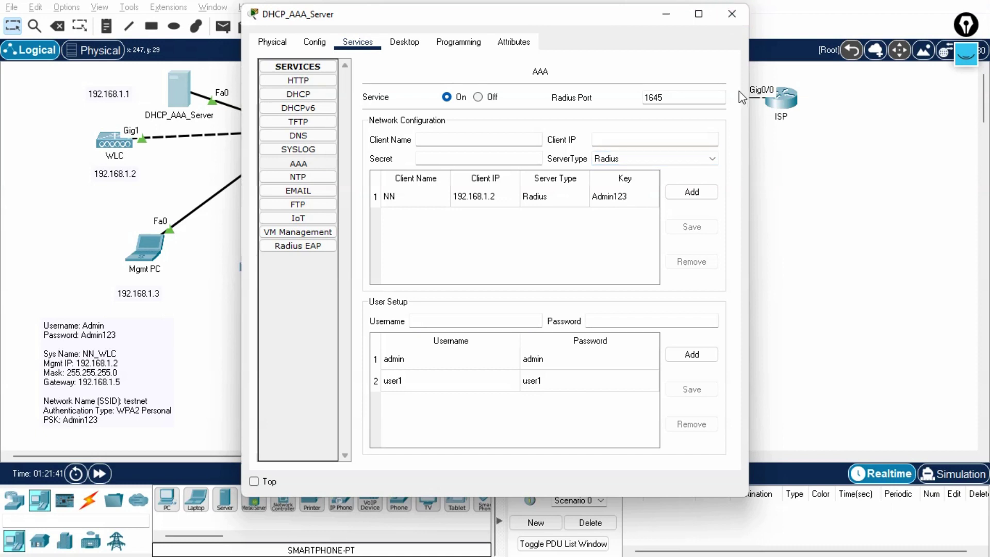
pyautogui.click(735, 18)
pyautogui.click(626, 323)
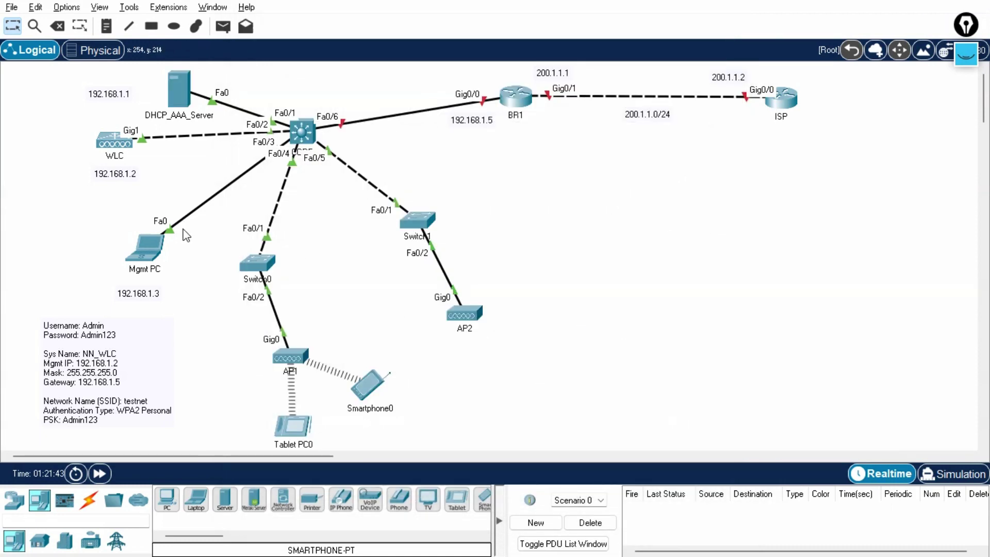
# In Mgmt PC's browser, go to the WLC's SECURITY > RADIUS Authentication page and start a new server entry.
pyautogui.click(148, 251)
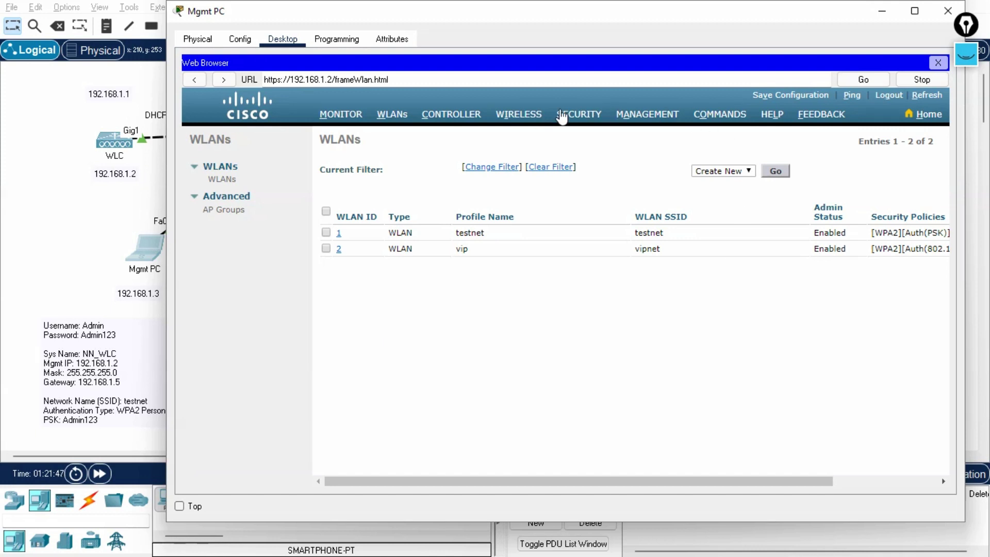
pyautogui.click(578, 114)
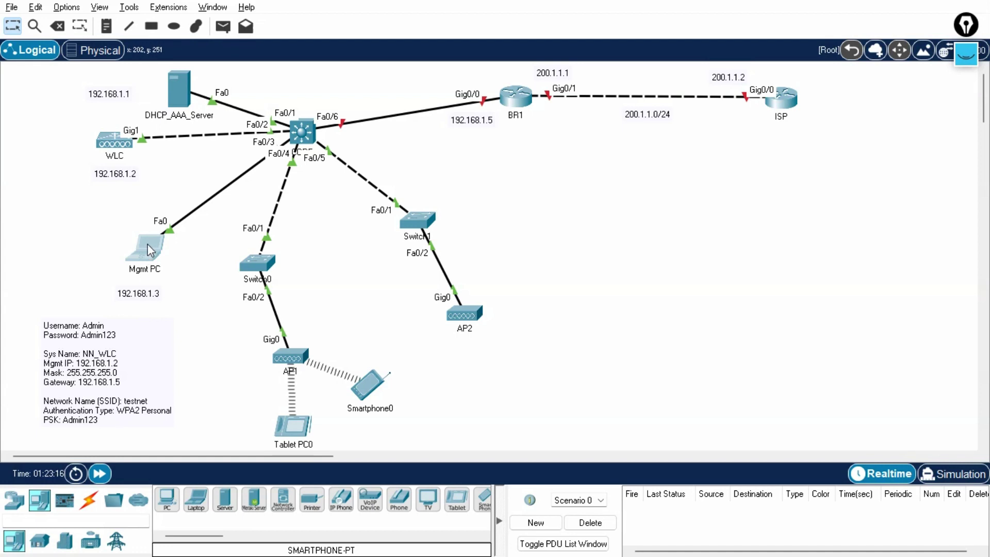
pyautogui.click(149, 251)
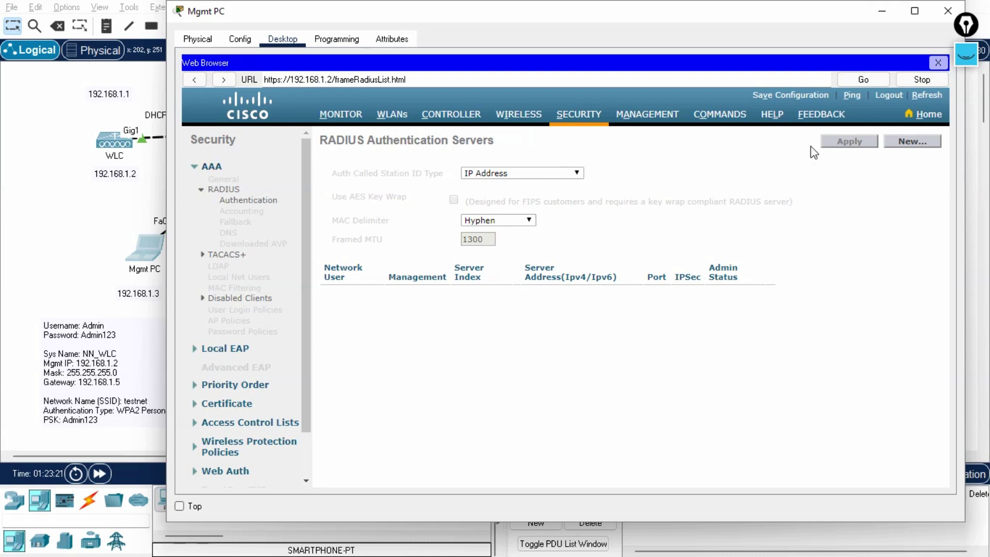
pyautogui.click(908, 144)
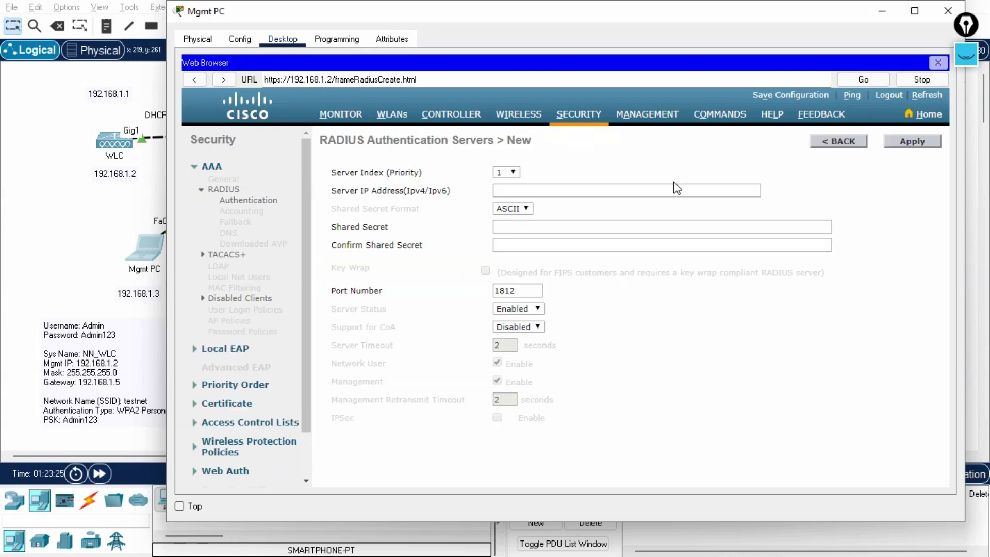
pyautogui.click(501, 173)
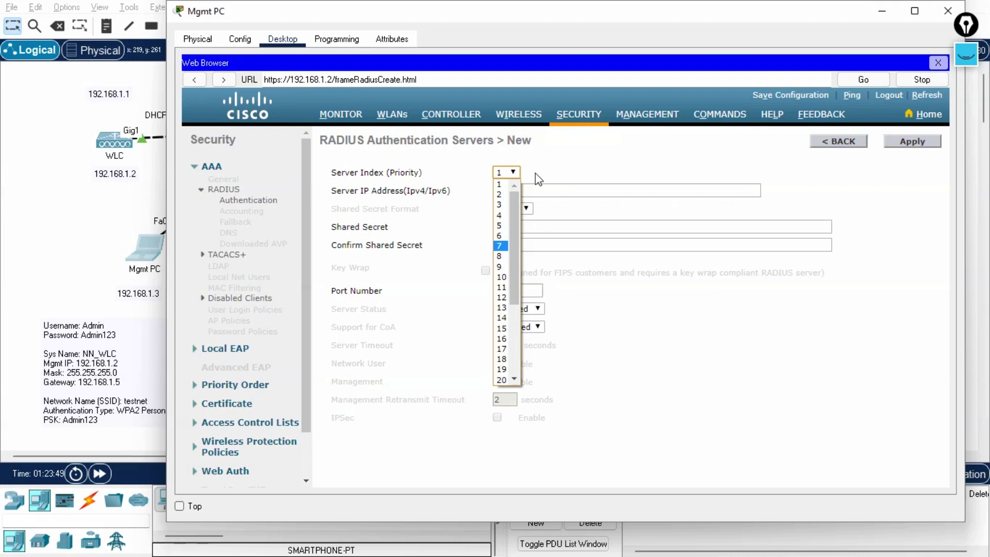
# Enter RADIUS server index 1 at 192.168.1.1 with the shared secret entered and confirmed.
pyautogui.click(539, 177)
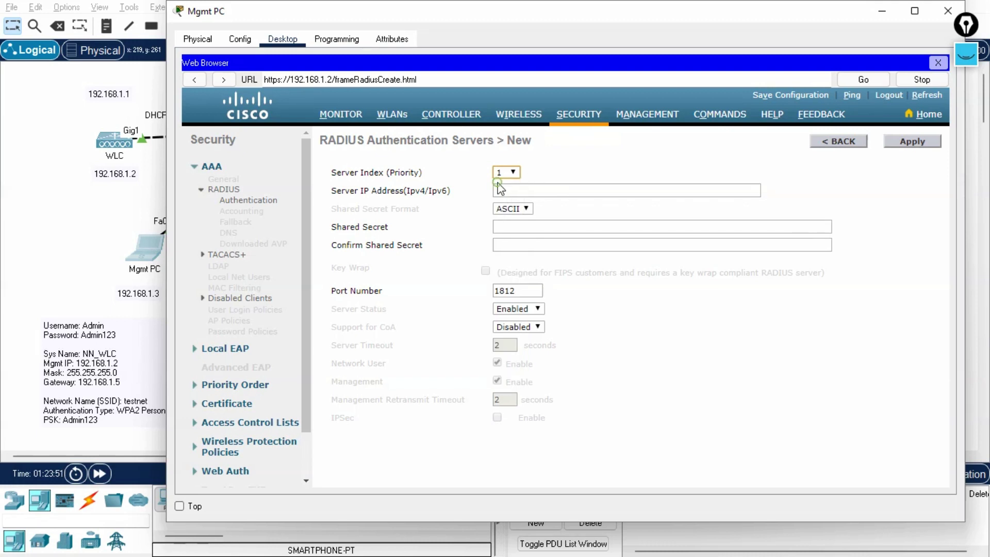
pyautogui.click(522, 192)
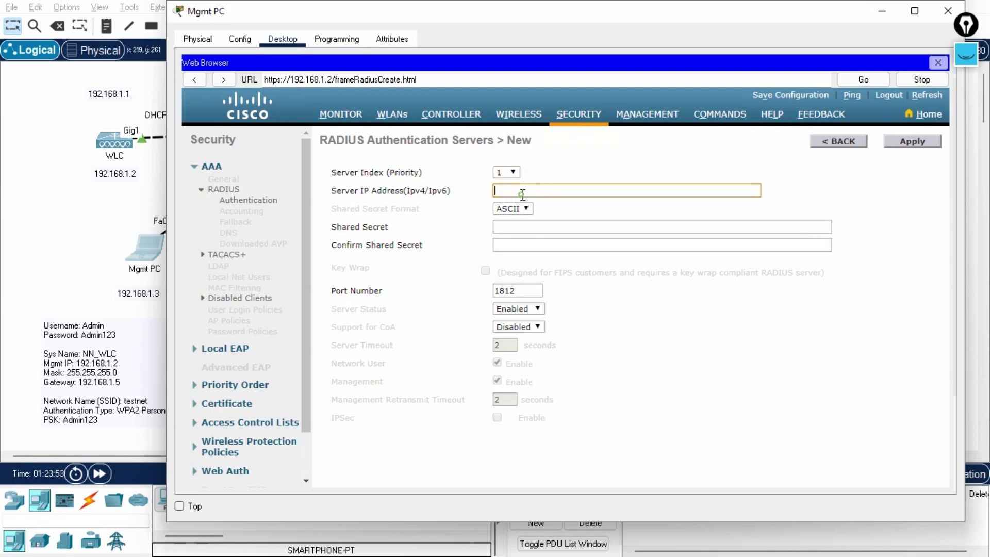
pyautogui.write('192.168.1.5')
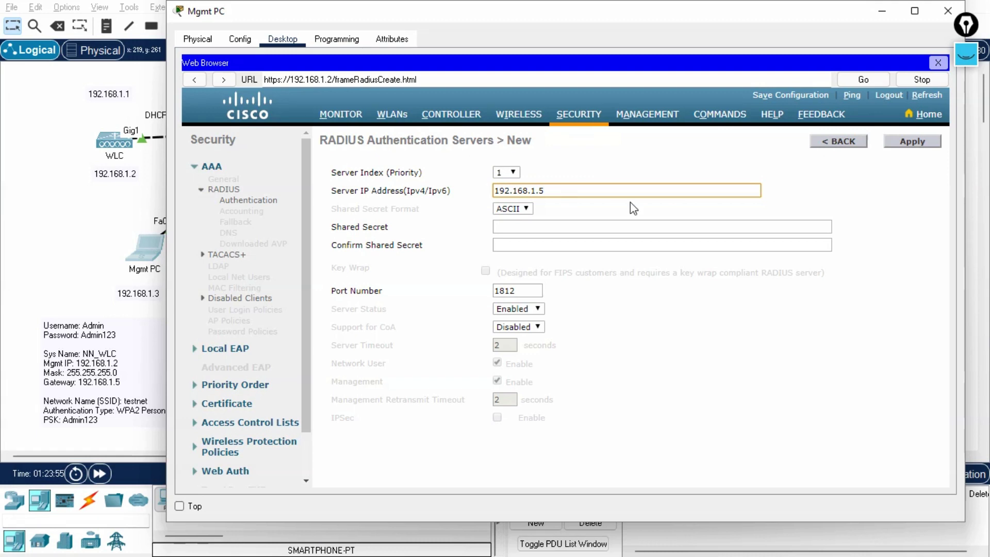
pyautogui.press('BackSpace')
pyautogui.write('1')
pyautogui.click(542, 226)
pyautogui.write('1234')
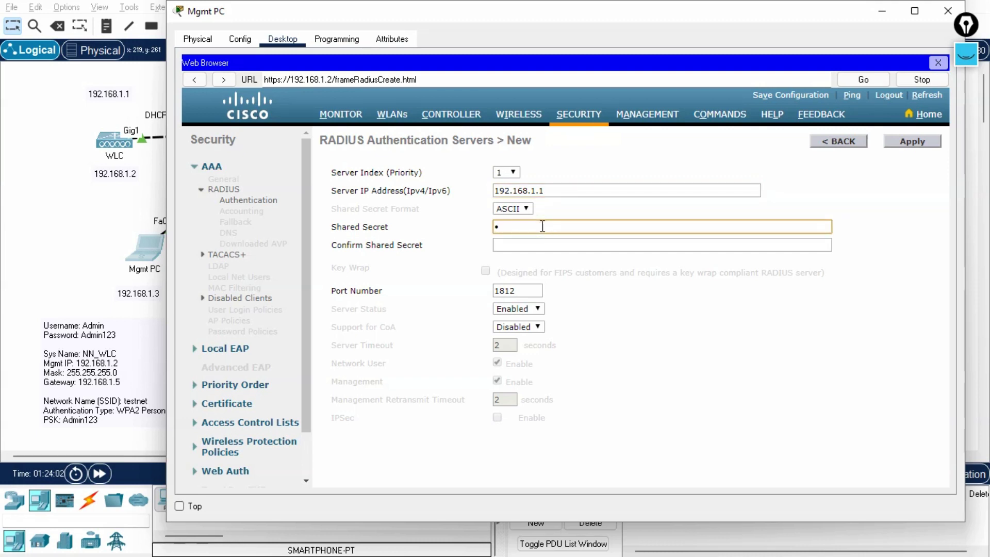
pyautogui.press('BackSpace')
pyautogui.press('BackSpace')
pyautogui.press('BackSpace')
pyautogui.press('BackSpace')
pyautogui.write('Admin123')
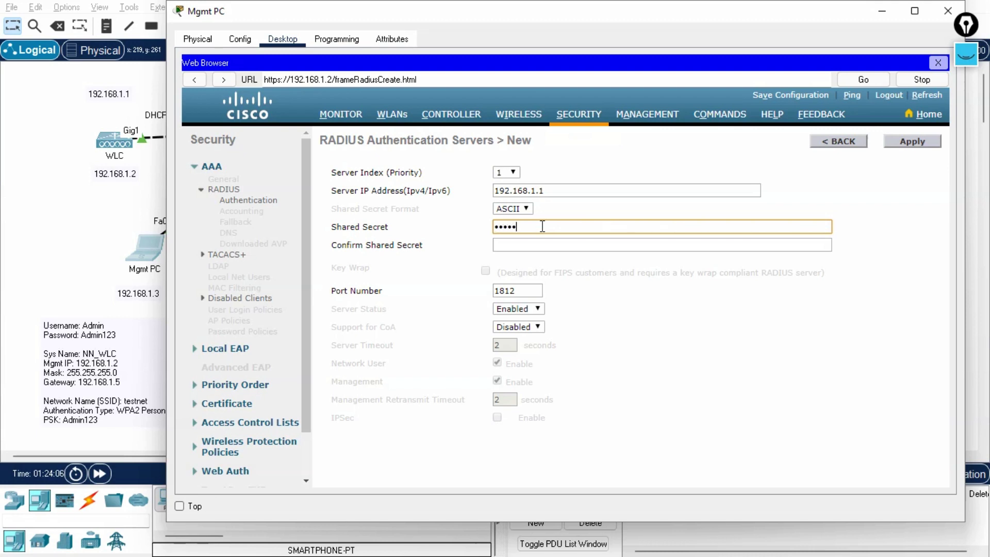
pyautogui.press('Tab')
pyautogui.write('Ad')
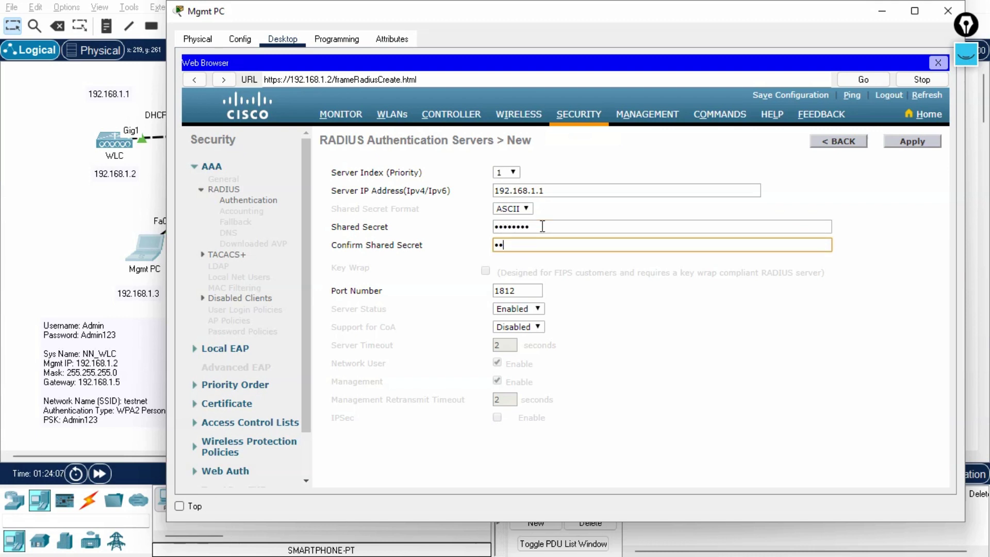
pyautogui.write('min123')
# Set the RADIUS server port to 1645 and apply the new entry.
pyautogui.click(518, 290)
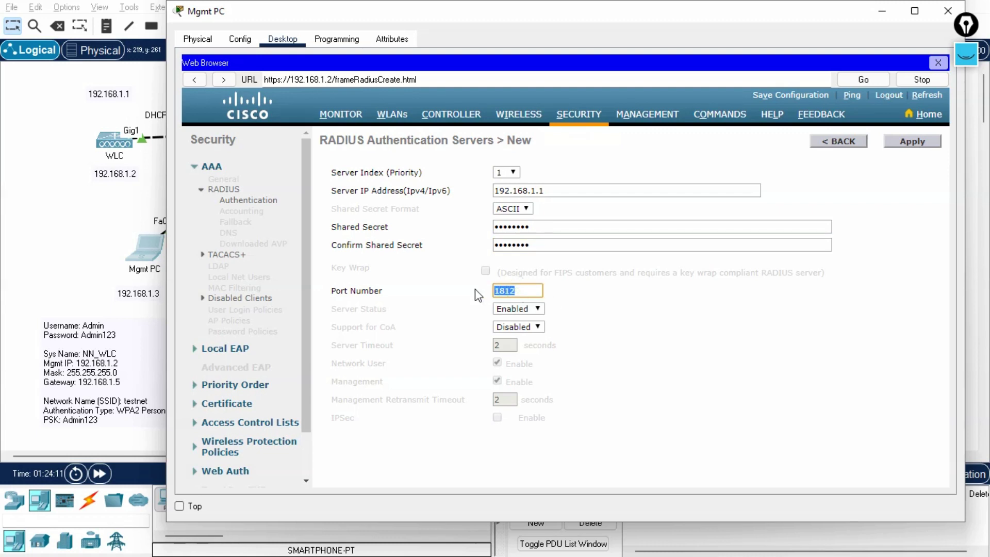
pyautogui.write('1645')
pyautogui.click(919, 143)
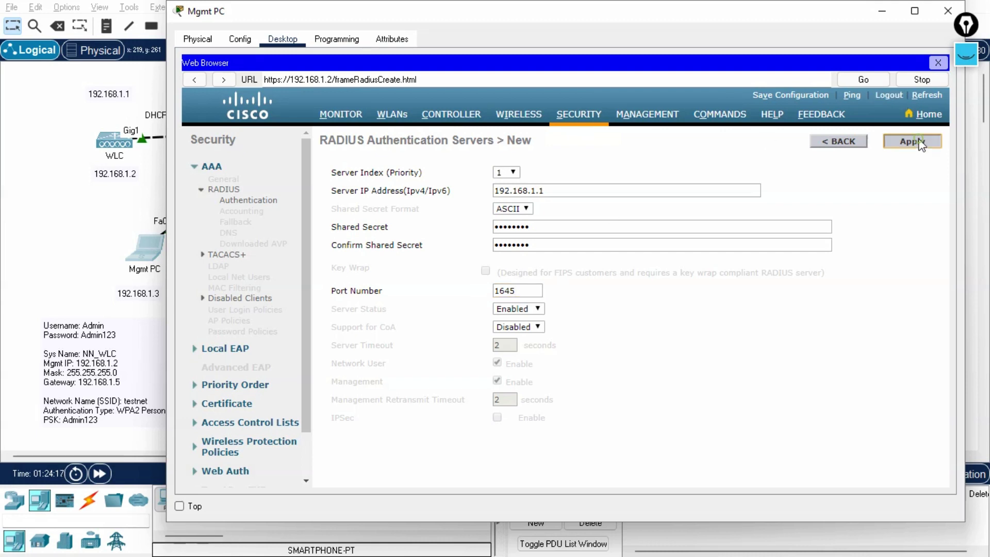
pyautogui.click(101, 474)
pyautogui.click(149, 257)
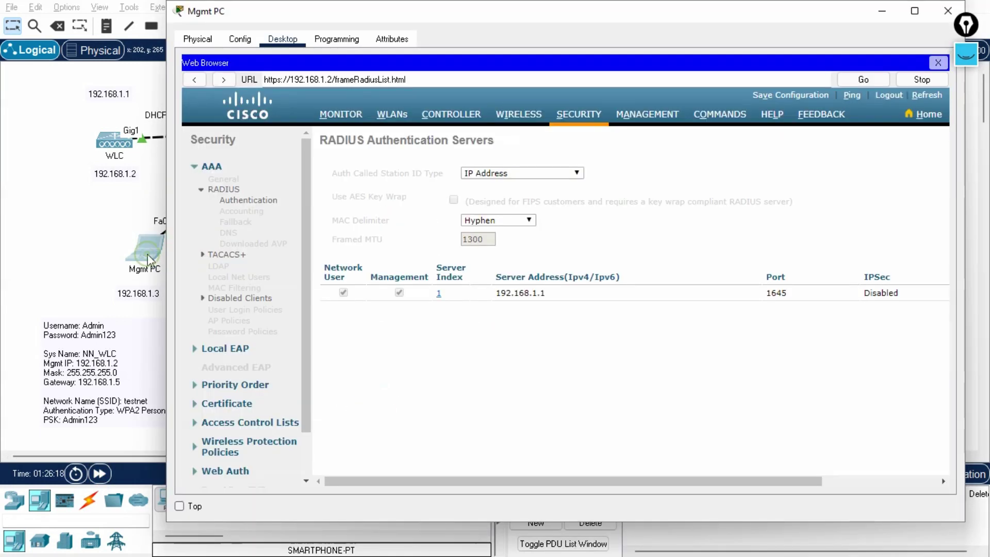
pyautogui.click(394, 115)
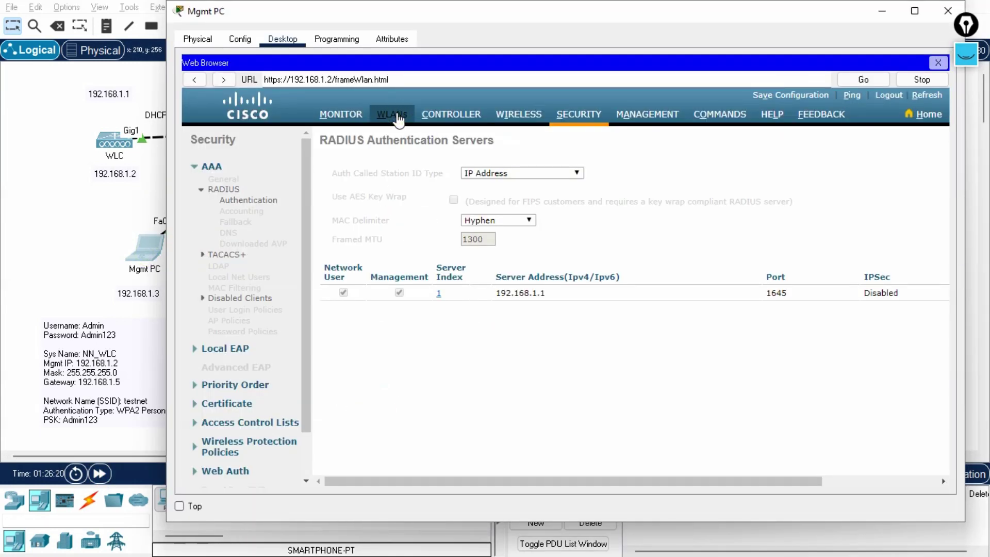
# Open the vip WLAN (ID 2) and its Security settings on the controller.
pyautogui.click(100, 473)
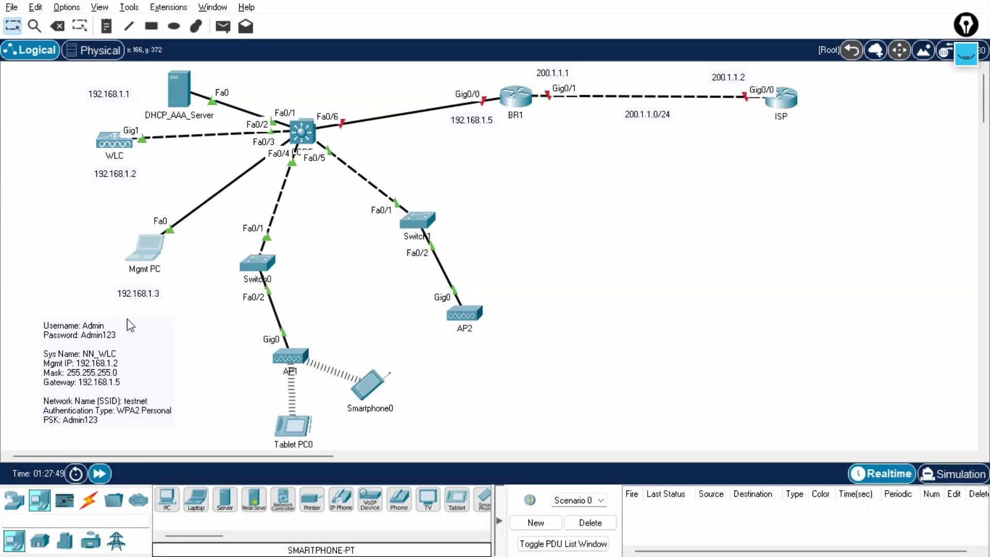
pyautogui.click(147, 256)
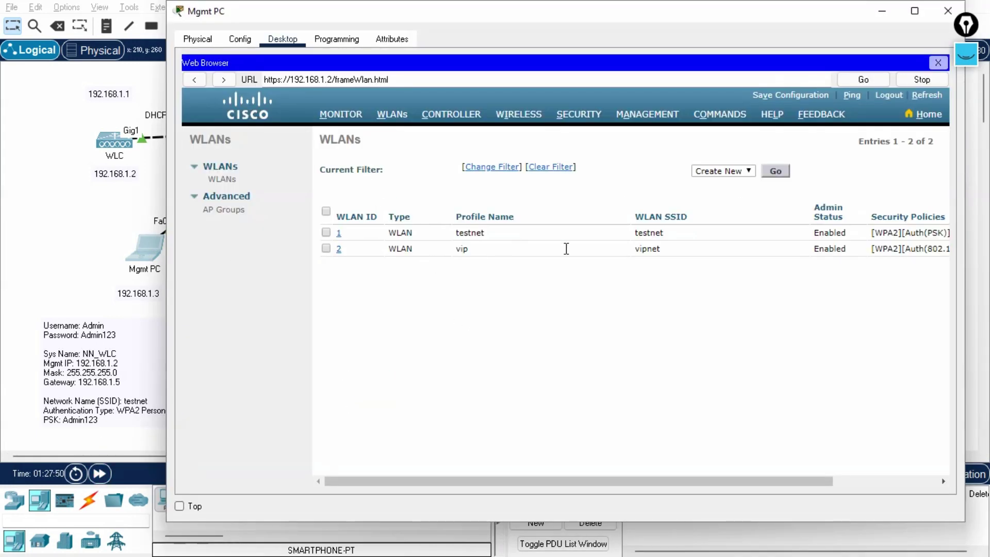
pyautogui.click(338, 249)
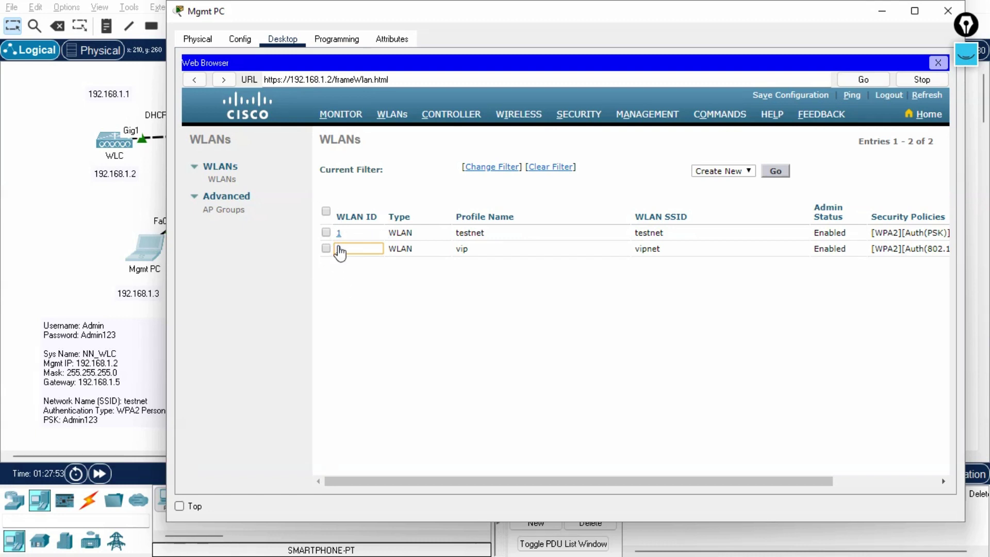
pyautogui.click(102, 481)
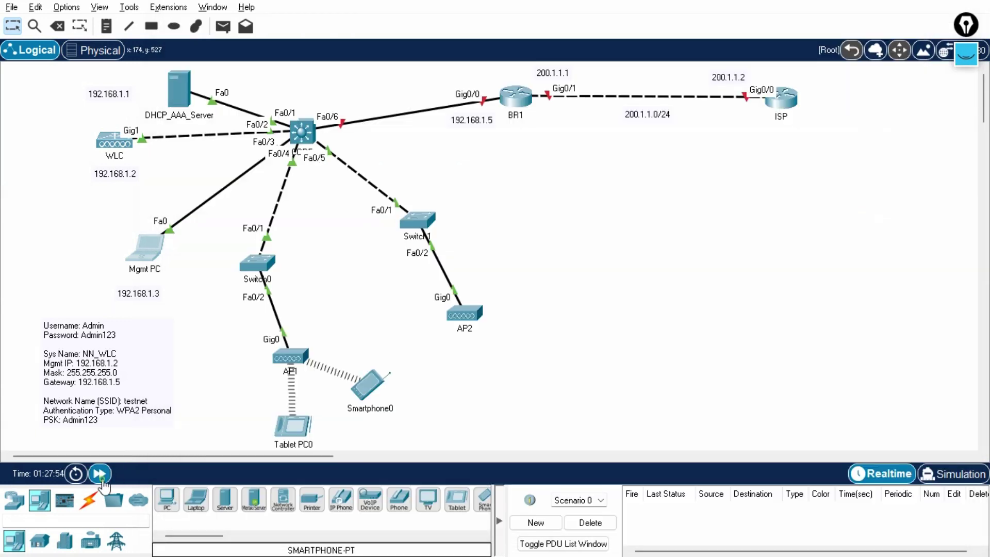
pyautogui.click(145, 247)
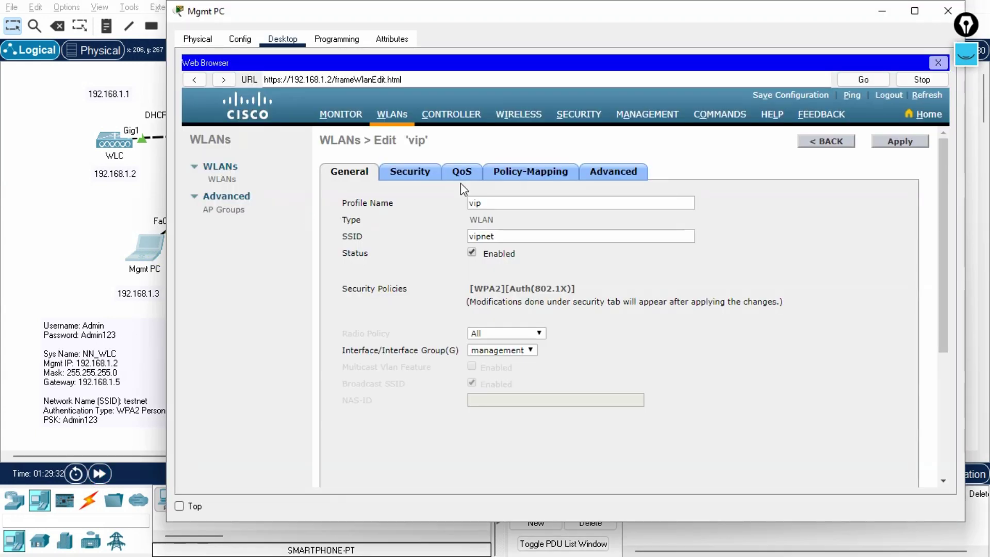
pyautogui.click(407, 172)
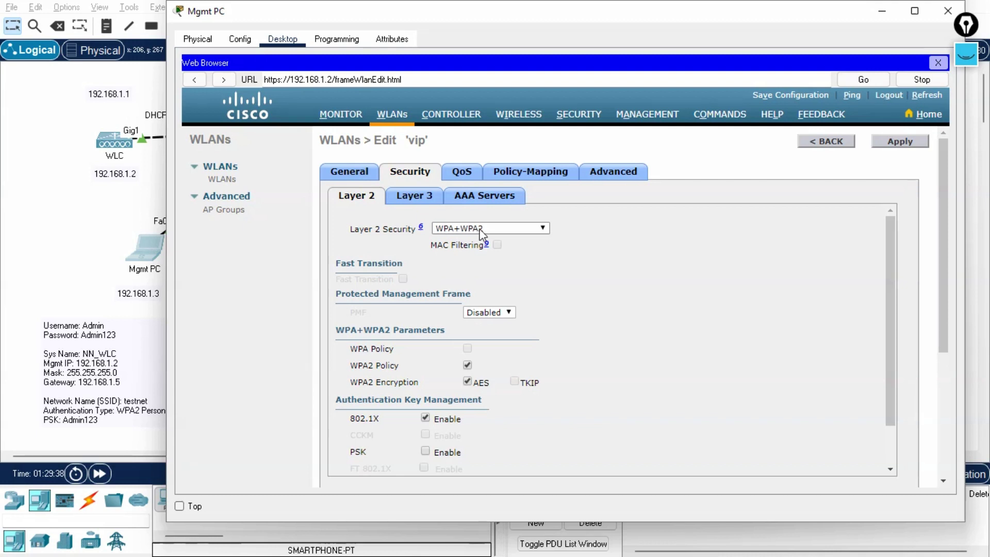
# Assign RADIUS server 192.168.1.1 port 1645 as AAA Server 1 and apply the change.
pyautogui.scroll(-1, 482, 235)
pyautogui.scroll(-1, 482, 236)
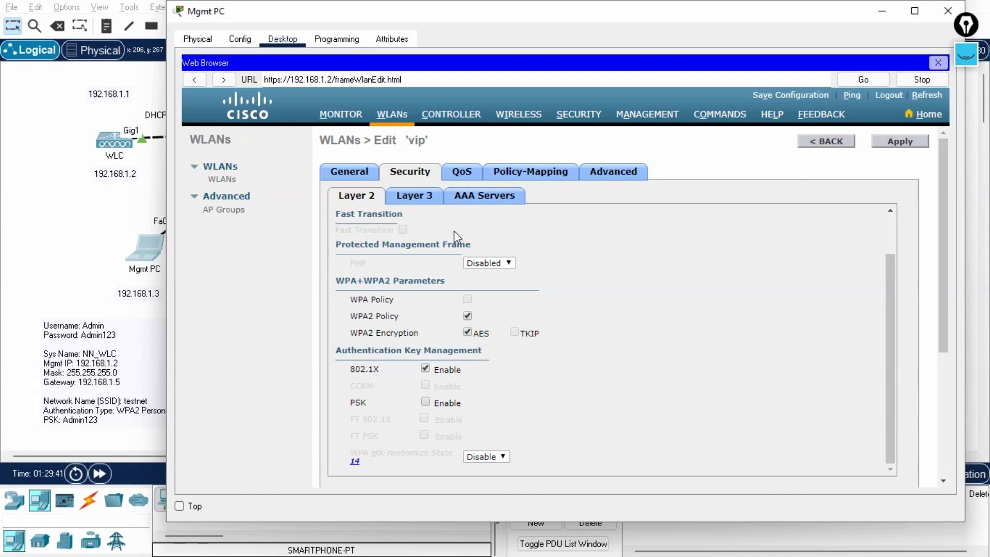
pyautogui.click(483, 201)
pyautogui.click(491, 278)
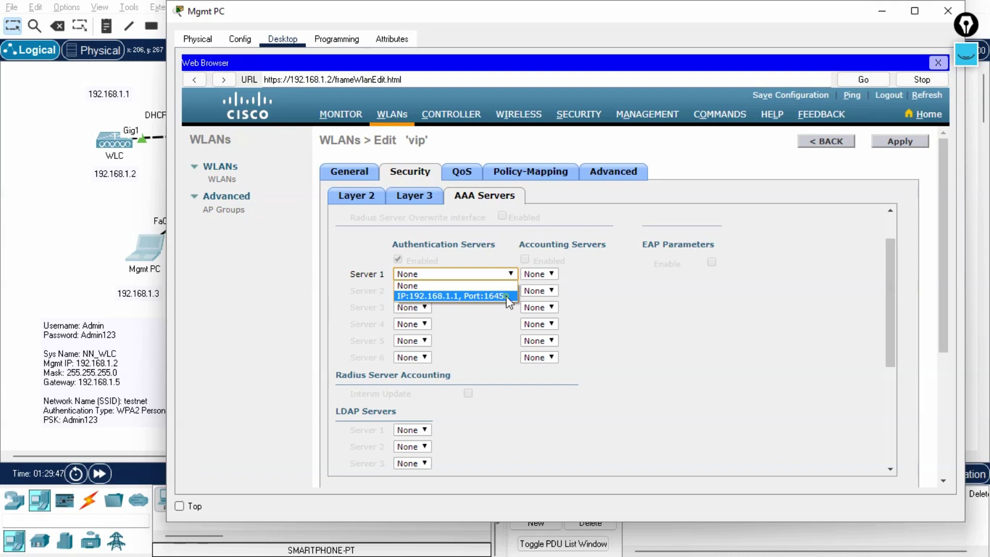
pyautogui.click(509, 299)
pyautogui.click(885, 142)
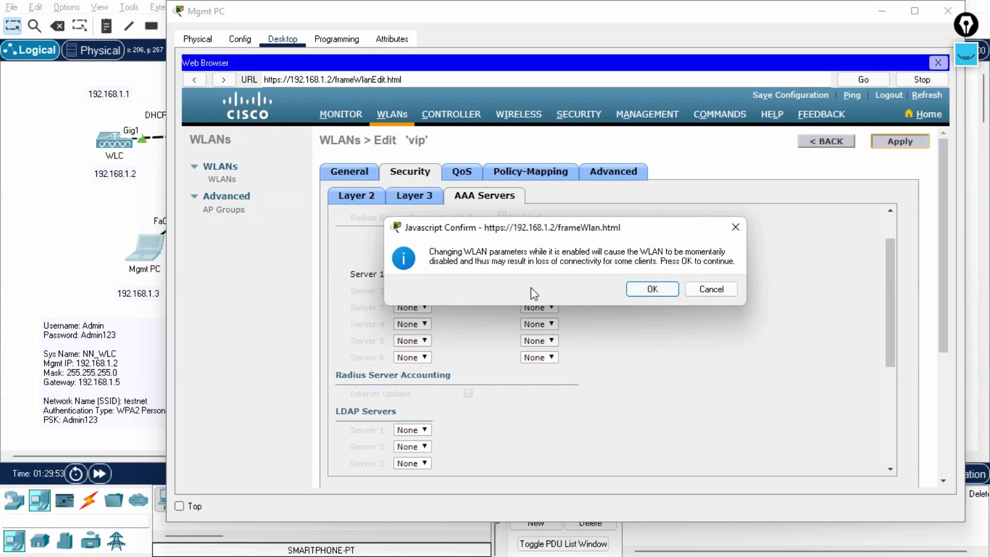
pyautogui.click(644, 287)
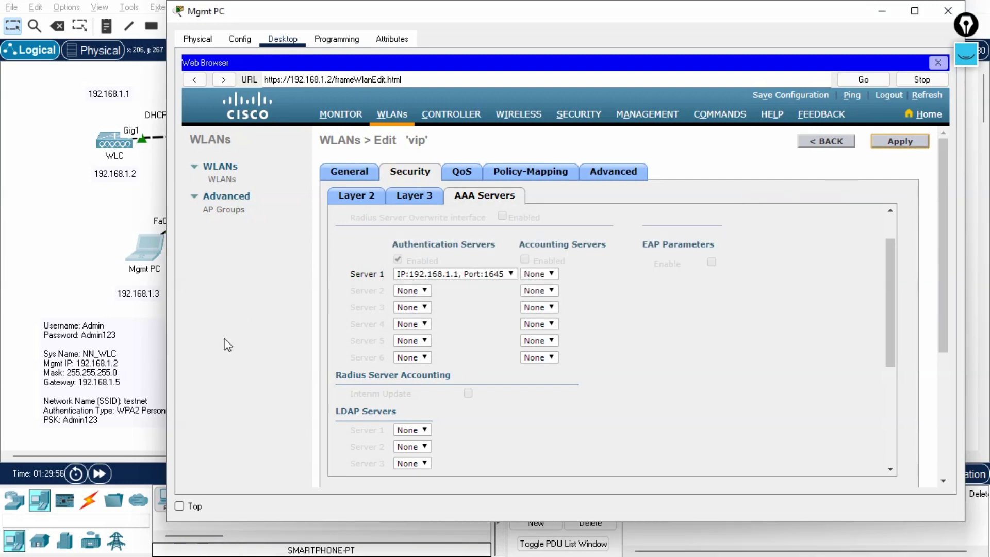
pyautogui.click(100, 473)
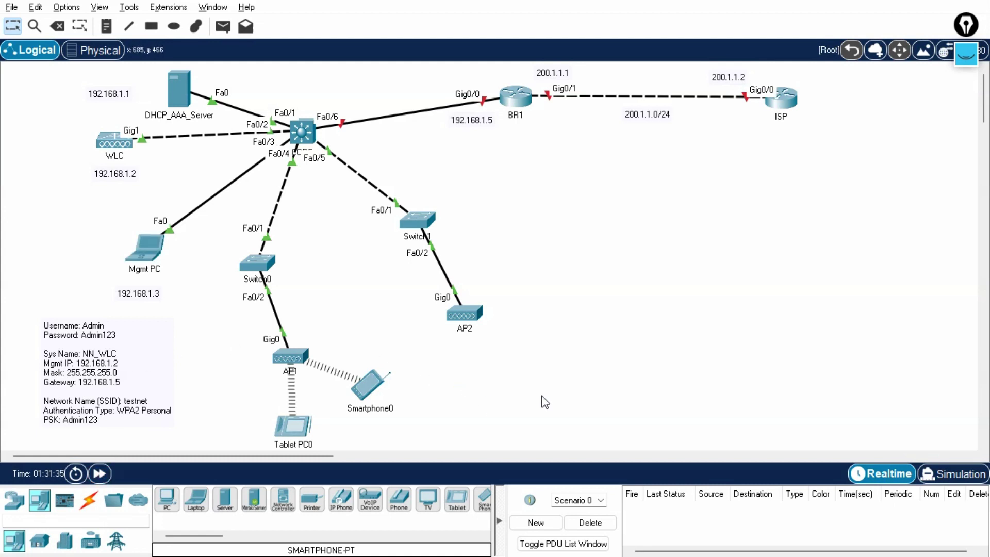
pyautogui.hotkey('alt', 'Tab')
pyautogui.hotkey('alt', 'Tab')
pyautogui.hotkey('alt', 'Tab')
pyautogui.hotkey('alt', 'Tab')
pyautogui.hotkey('alt', 'Tab')
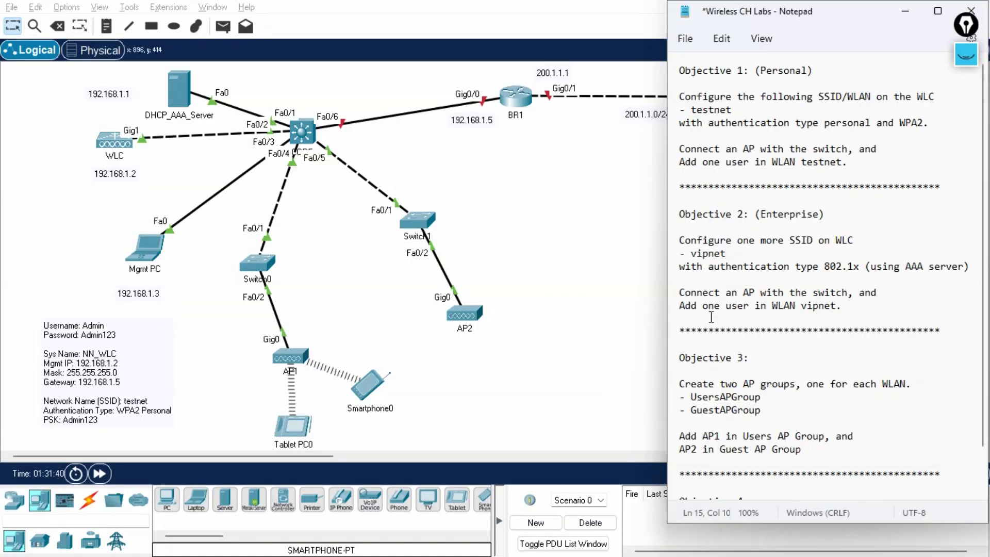
pyautogui.moveTo(699, 307); pyautogui.dragTo(800, 308)
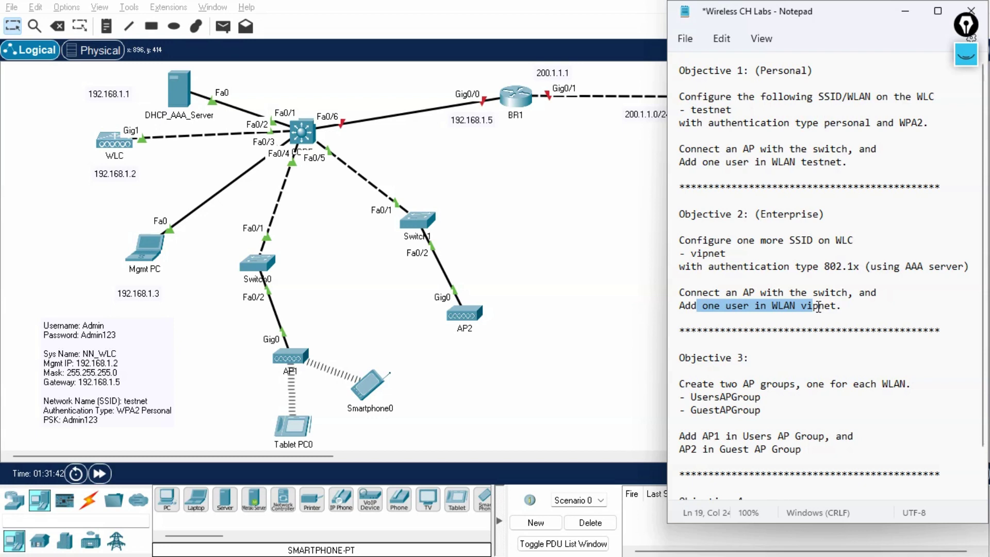
pyautogui.click(577, 283)
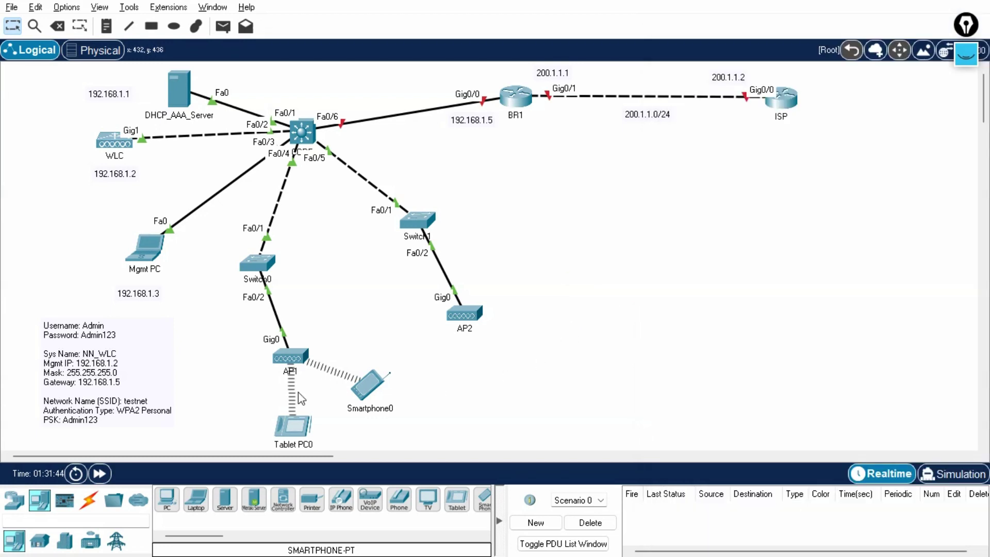
# Place a new laptop and replace its network module with a WPC300N wireless card.
pyautogui.click(456, 504)
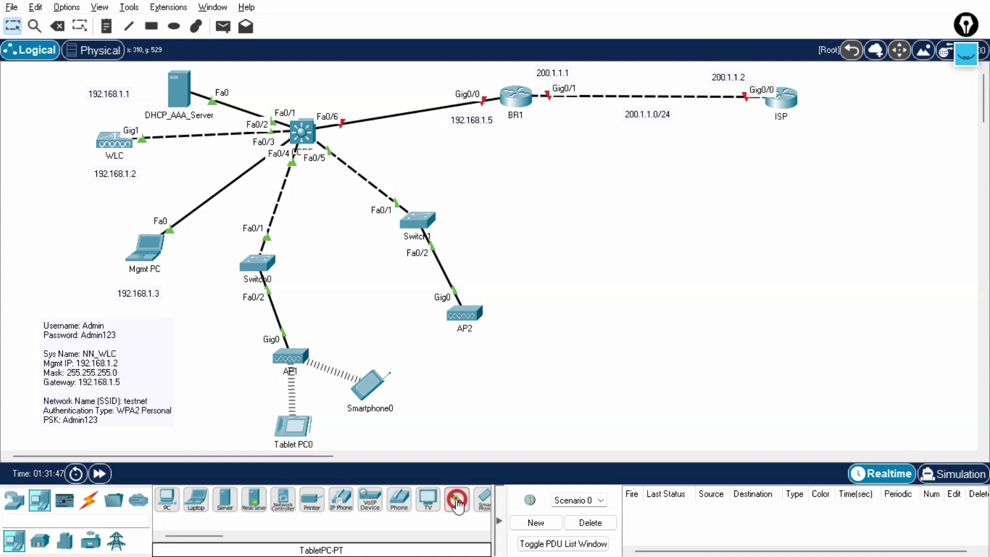
pyautogui.click(197, 502)
pyautogui.click(557, 367)
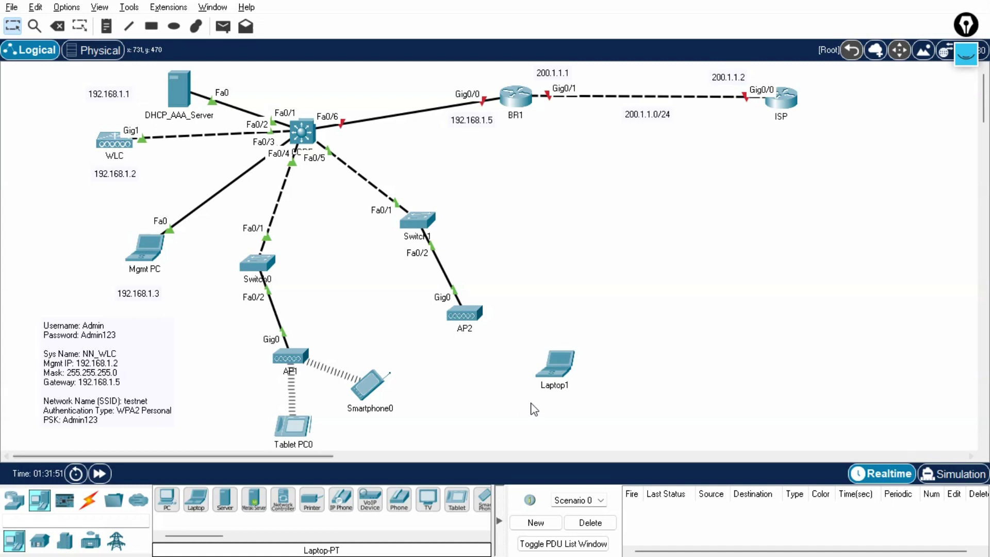
pyautogui.click(567, 371)
pyautogui.click(411, 297)
pyautogui.moveTo(302, 280); pyautogui.dragTo(305, 280)
pyautogui.moveTo(297, 81); pyautogui.dragTo(528, 305)
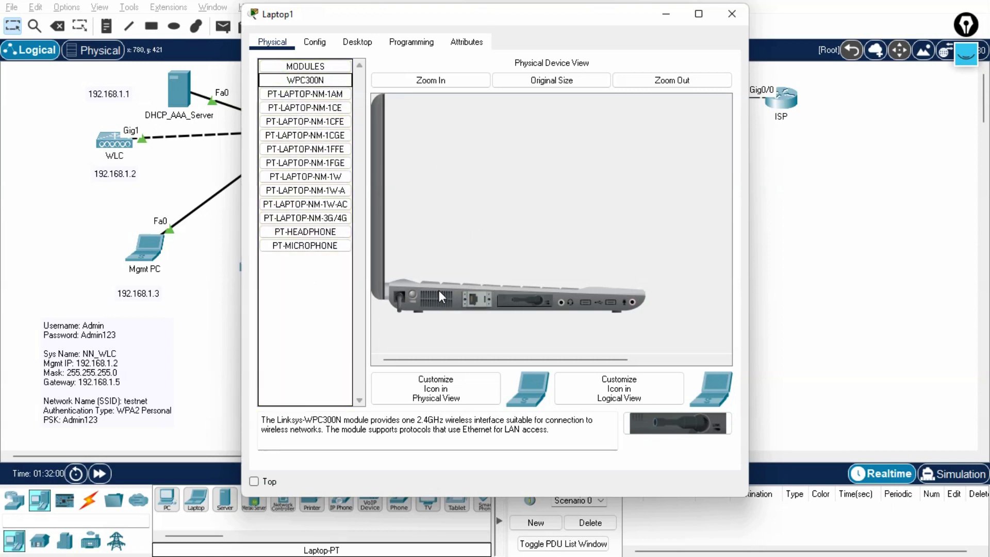
pyautogui.click(524, 192)
pyautogui.click(730, 14)
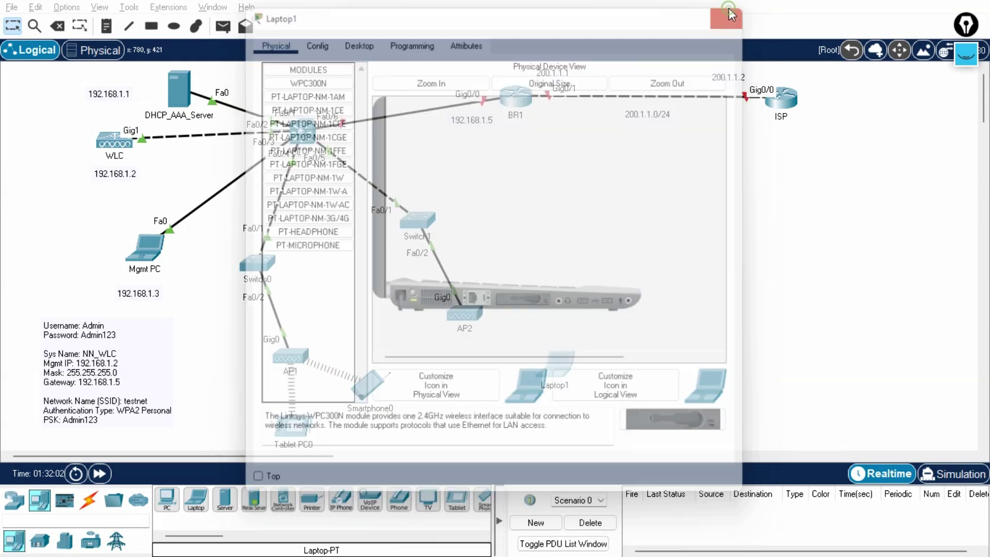
# Bring up Laptop1's Config > Wireless0 settings.
pyautogui.click(572, 370)
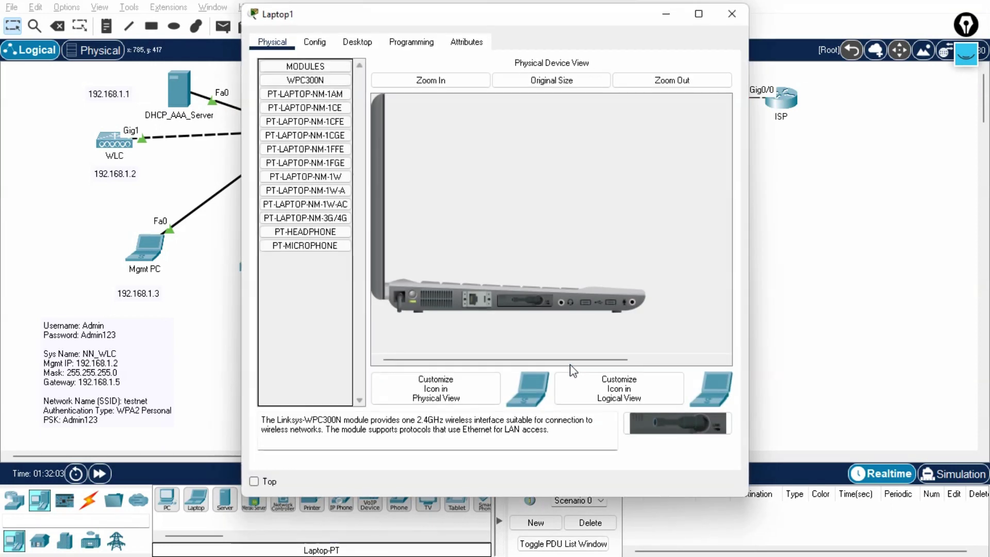
pyautogui.click(324, 46)
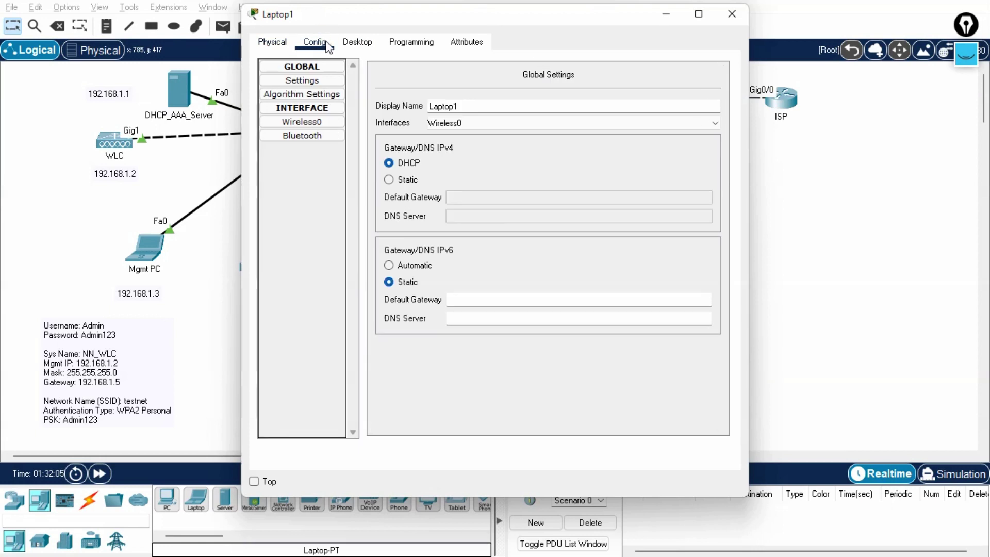
pyautogui.moveTo(404, 17); pyautogui.dragTo(560, 28)
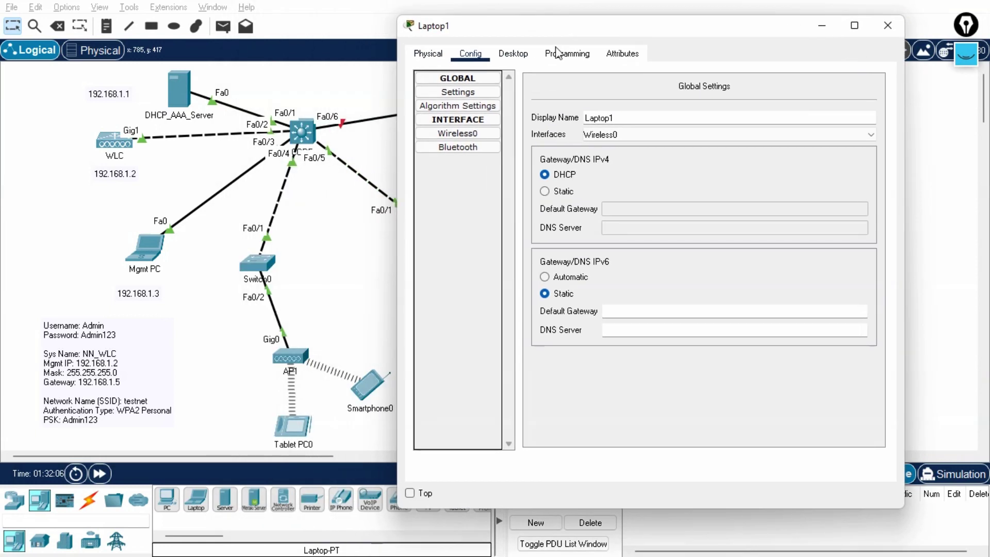
pyautogui.click(458, 135)
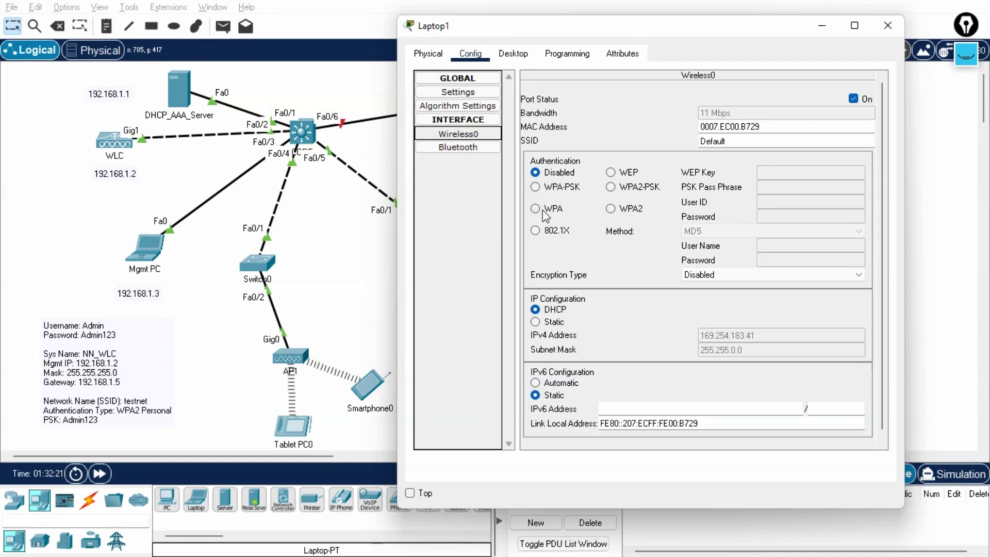
# Set Laptop1's Wireless0 to WPA2 authentication and enter its user ID and password.
pyautogui.click(610, 209)
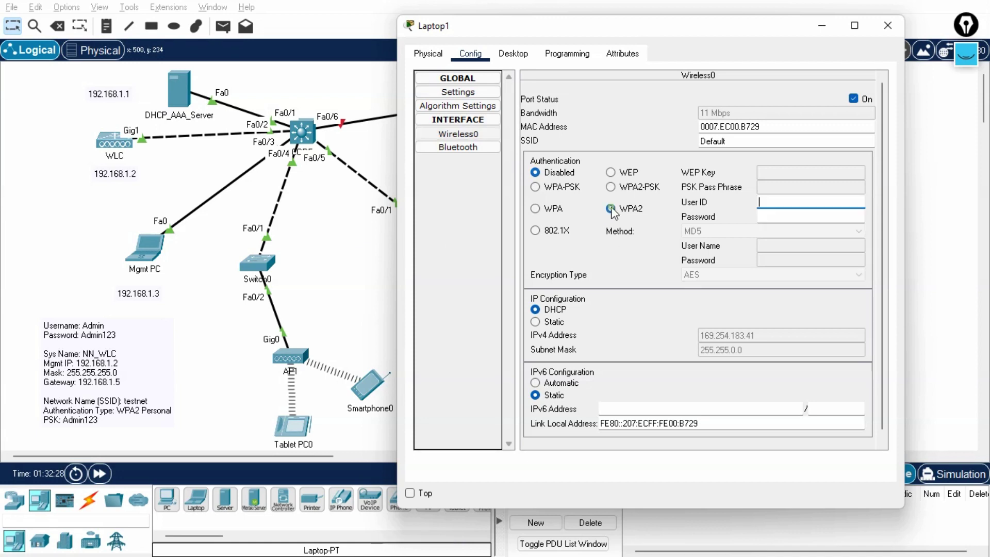
pyautogui.click(780, 205)
pyautogui.write('admin')
pyautogui.press('Tab')
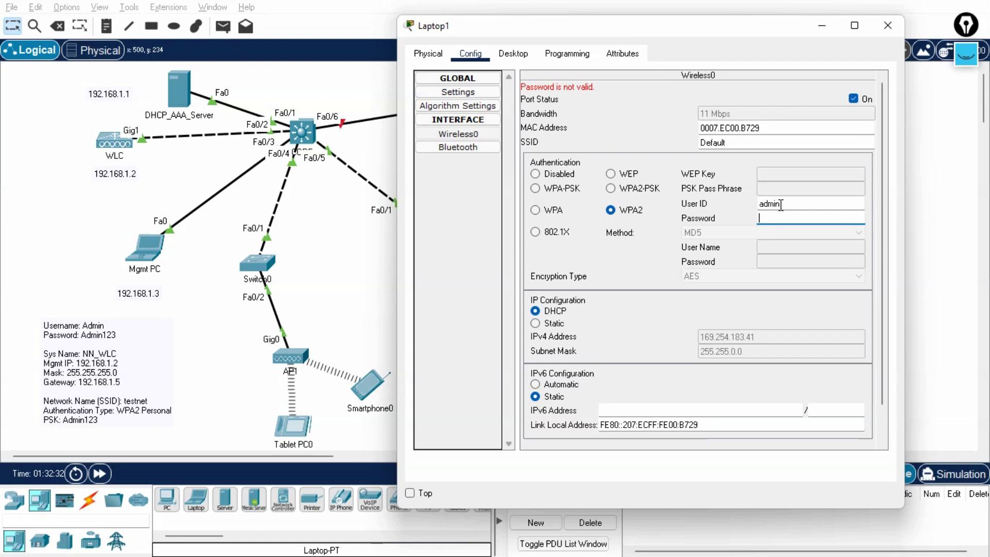
pyautogui.write('admin')
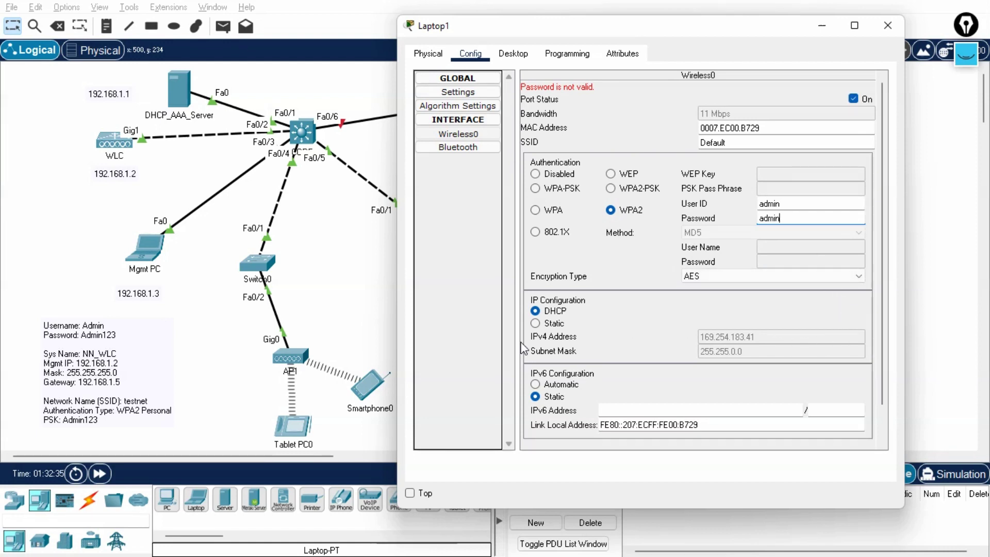
# Keep IPv4 addressing on DHCP and close Laptop1's settings window.
pyautogui.click(535, 324)
pyautogui.click(536, 312)
pyautogui.moveTo(554, 30); pyautogui.dragTo(653, 45)
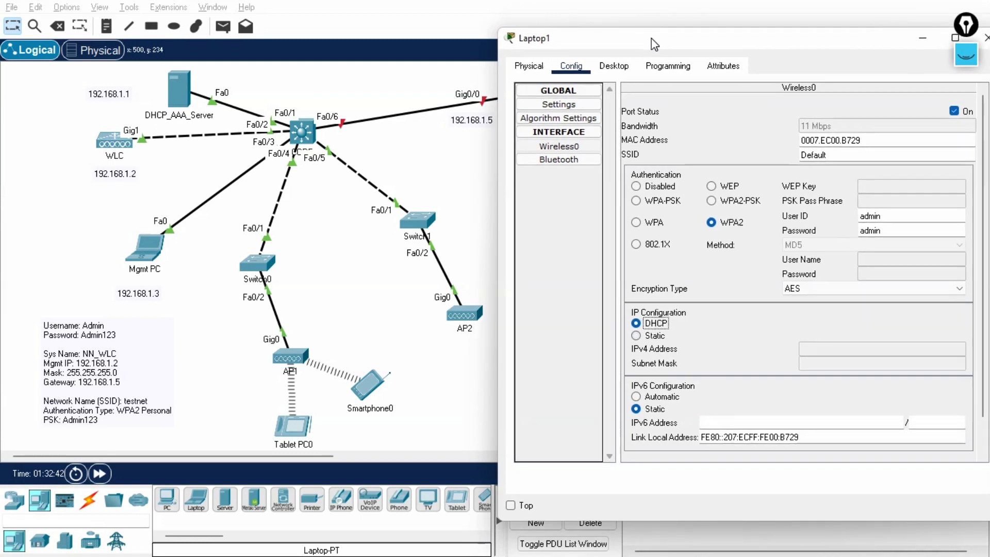
pyautogui.moveTo(652, 42); pyautogui.dragTo(318, 75)
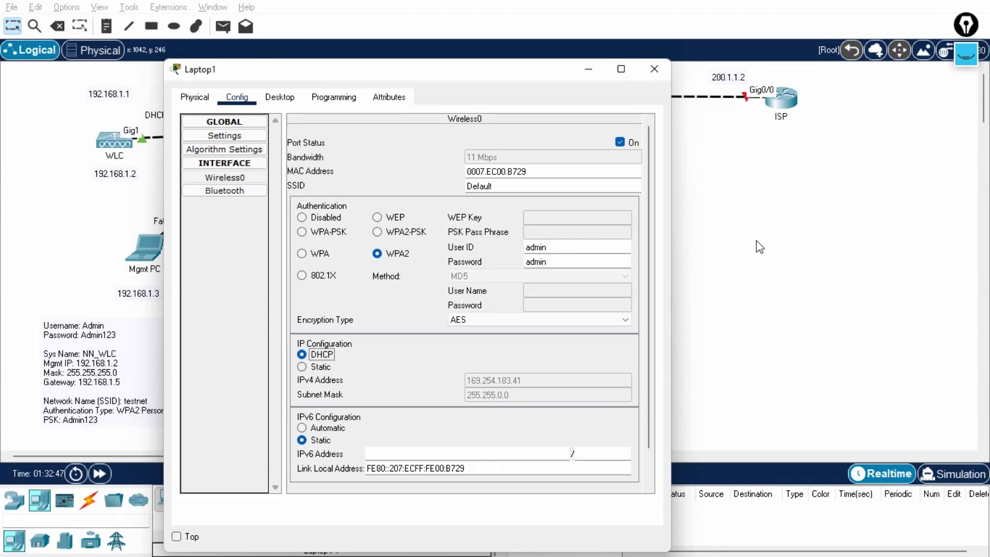
pyautogui.click(654, 68)
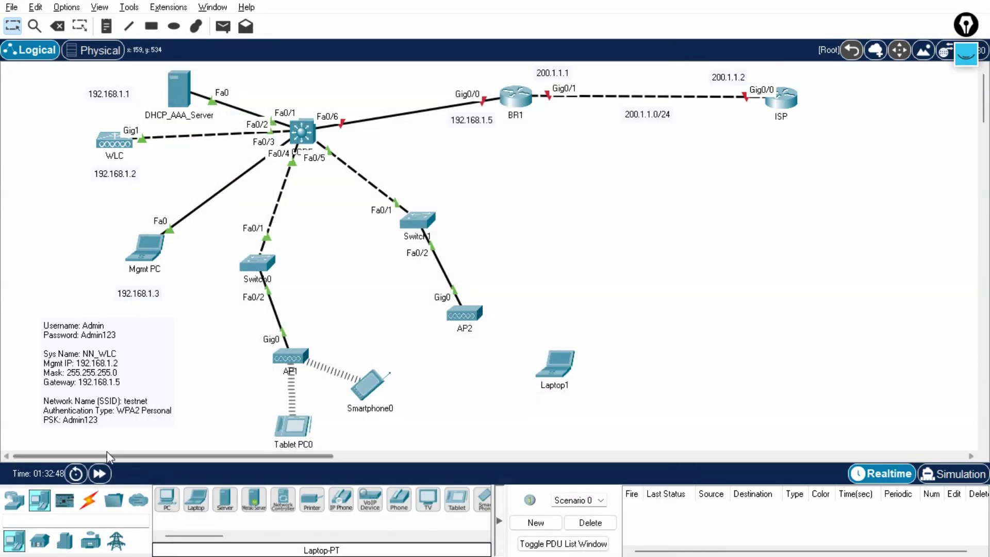
# Switch AP2 to DHCP with primary controller 192.168.1.2, advancing simulated time before and after.
pyautogui.click(103, 473)
pyautogui.click(103, 473)
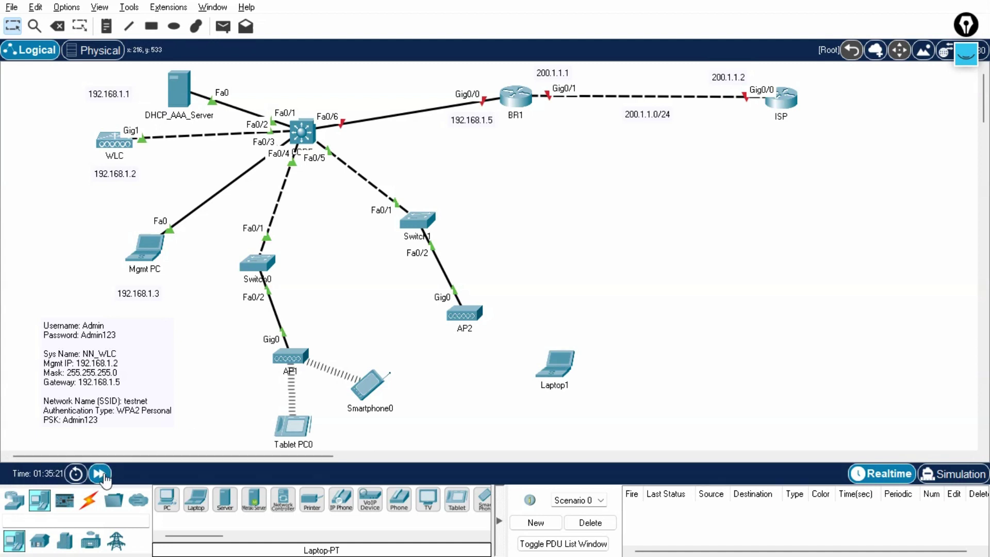
pyautogui.click(102, 473)
pyautogui.click(465, 320)
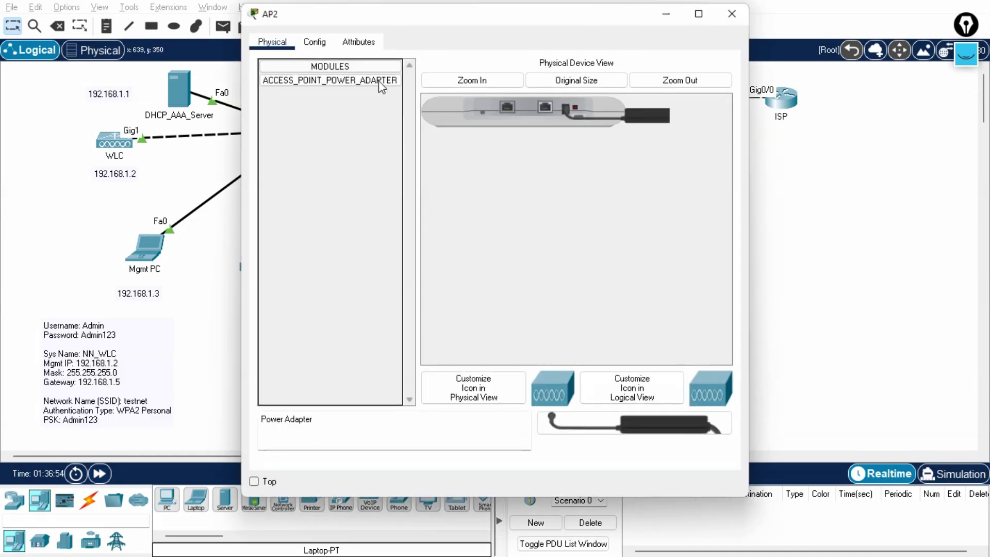
pyautogui.click(324, 50)
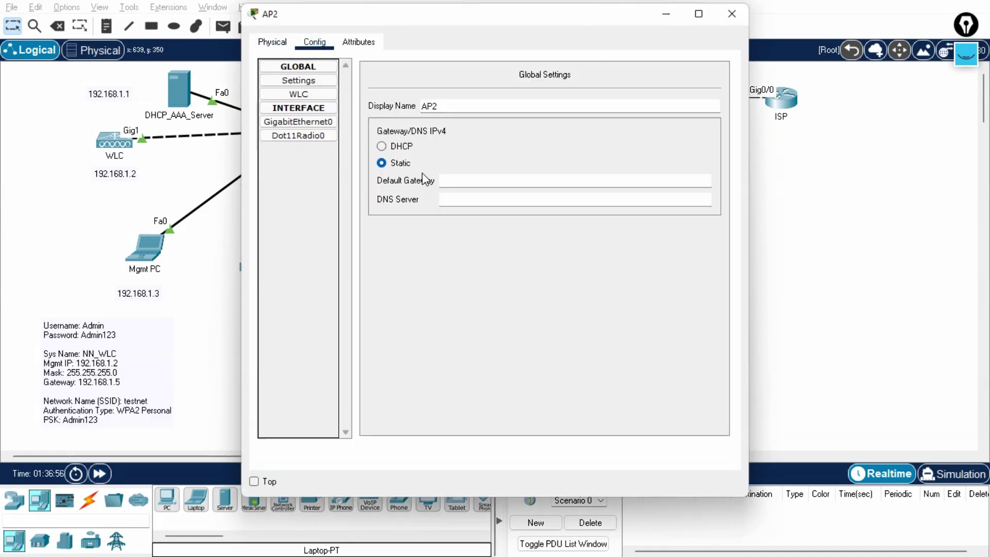
pyautogui.click(381, 147)
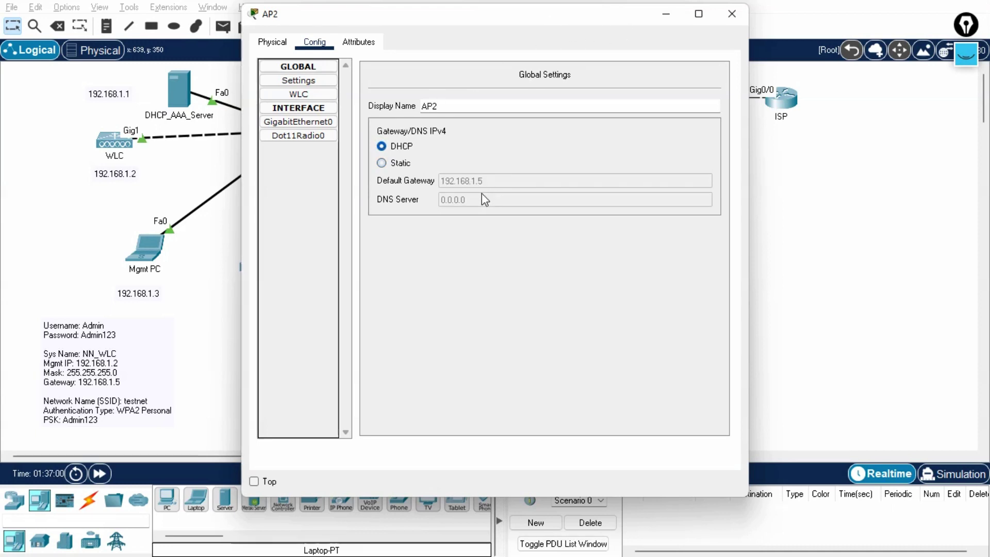
pyautogui.click(298, 94)
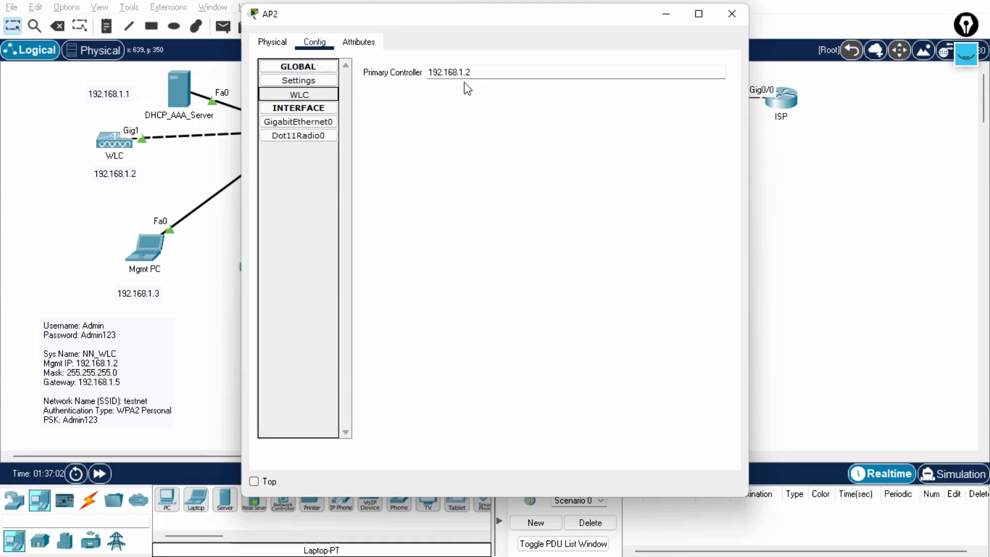
pyautogui.click(732, 14)
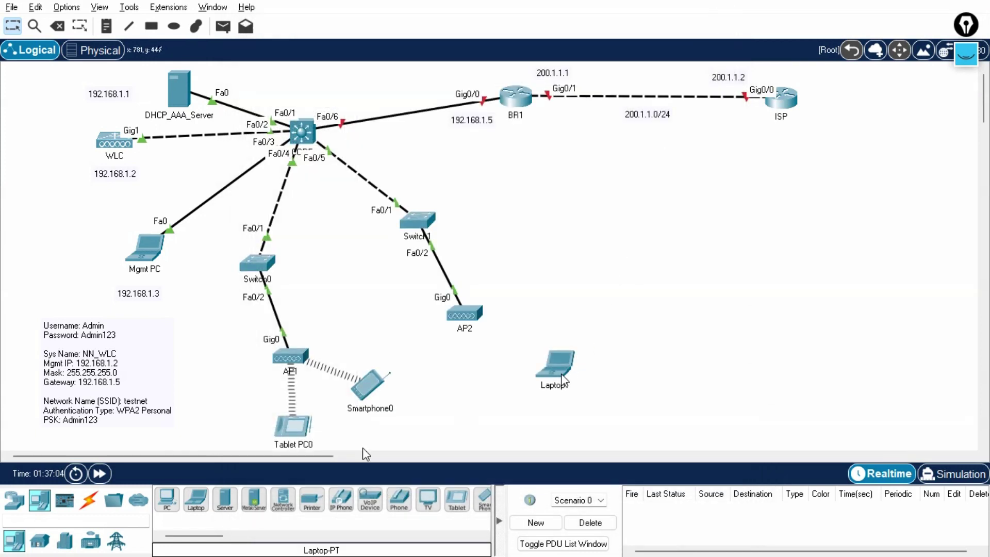
pyautogui.click(99, 473)
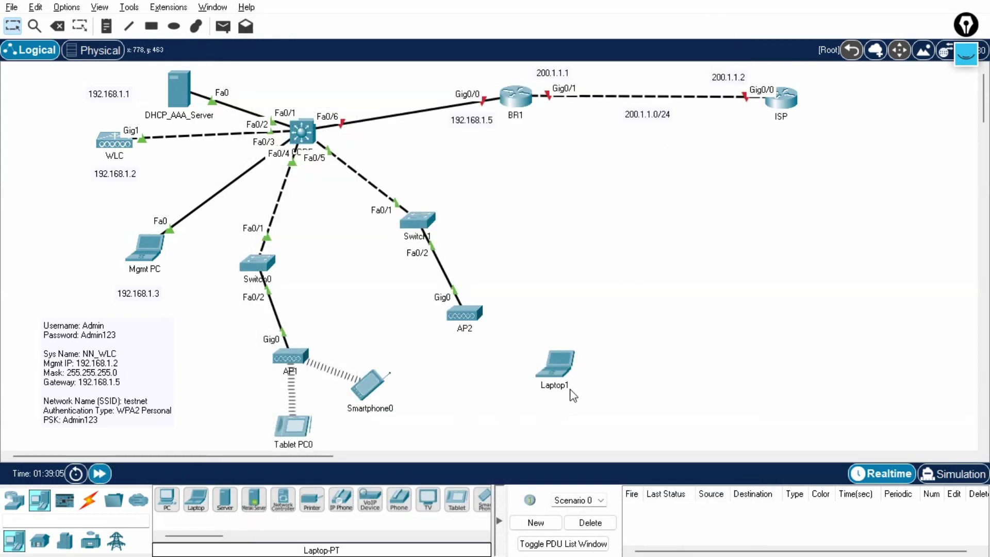
# Replace Laptop1's Wireless0 SSID 'Default' with 'vipnet' and close the window.
pyautogui.click(555, 365)
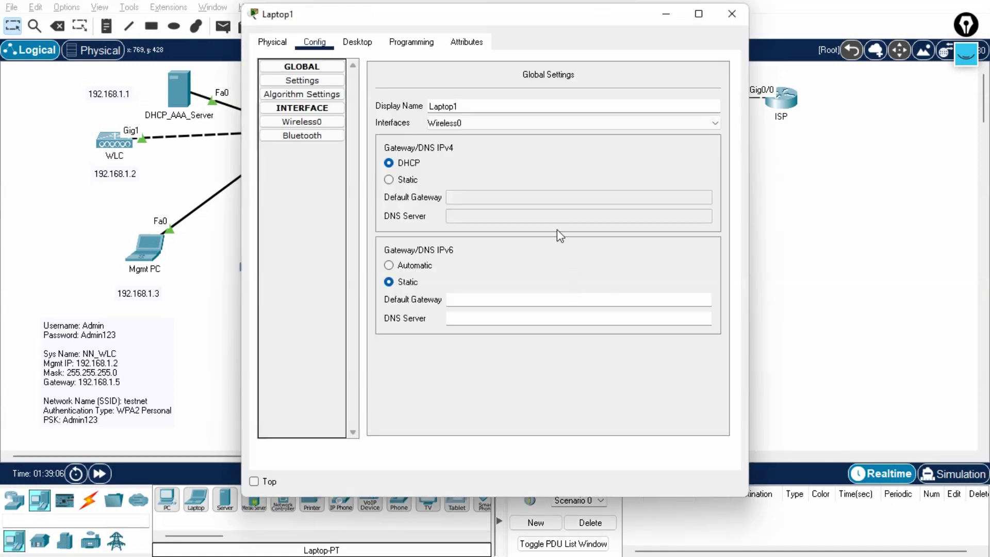
pyautogui.moveTo(588, 22); pyautogui.dragTo(871, 55)
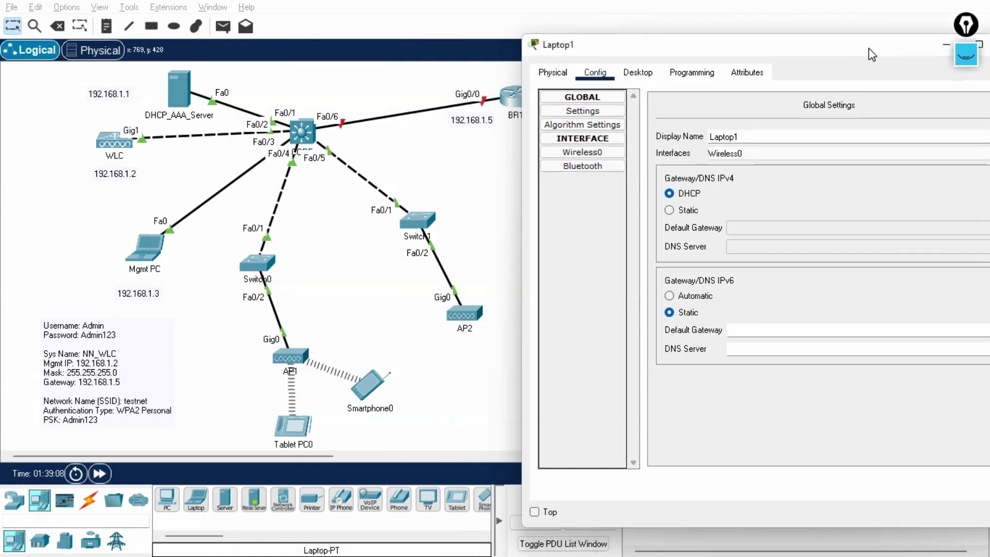
pyautogui.click(585, 153)
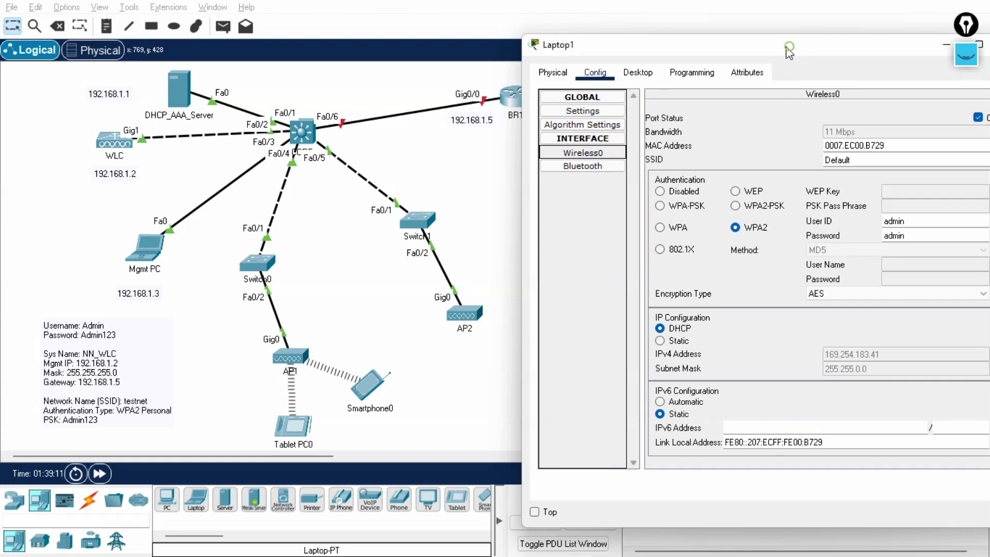
pyautogui.moveTo(790, 47); pyautogui.dragTo(728, 45)
pyautogui.moveTo(788, 158); pyautogui.dragTo(744, 154)
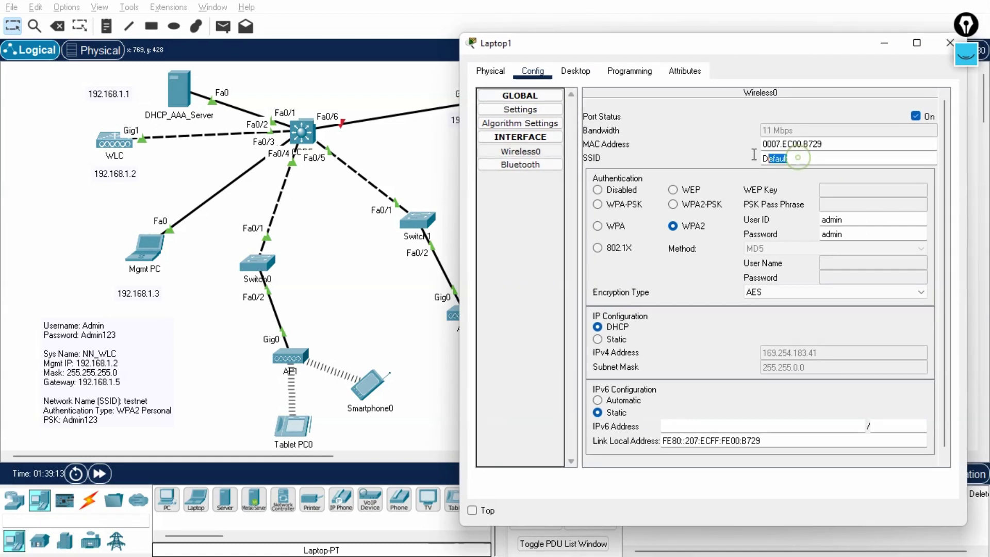
pyautogui.write('vipnet')
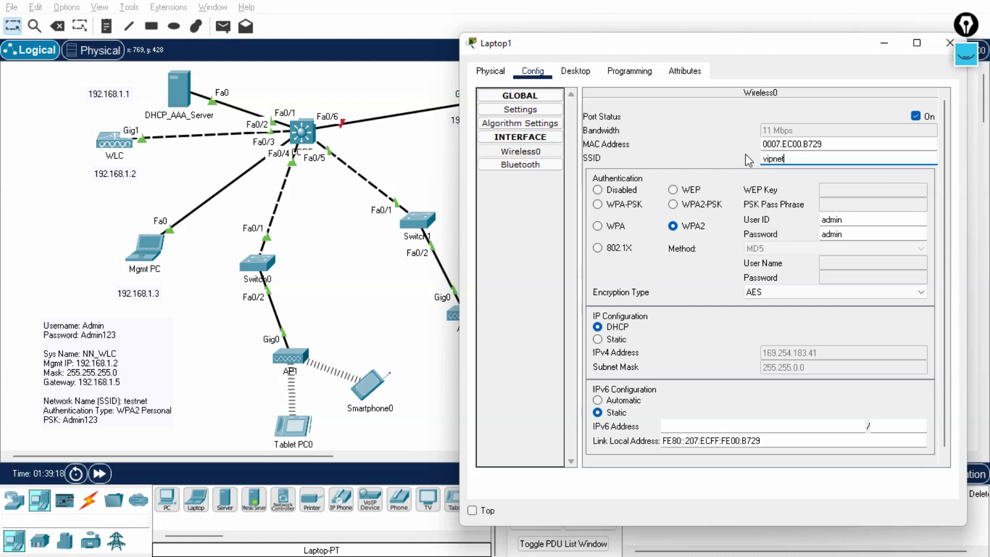
pyautogui.moveTo(770, 52); pyautogui.dragTo(679, 32)
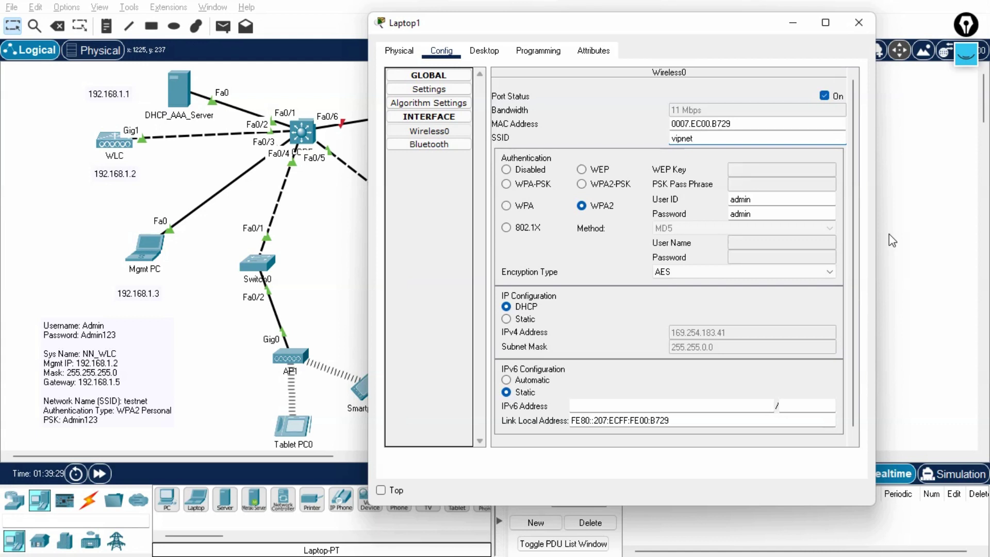
pyautogui.hotkey('alt', 'F4')
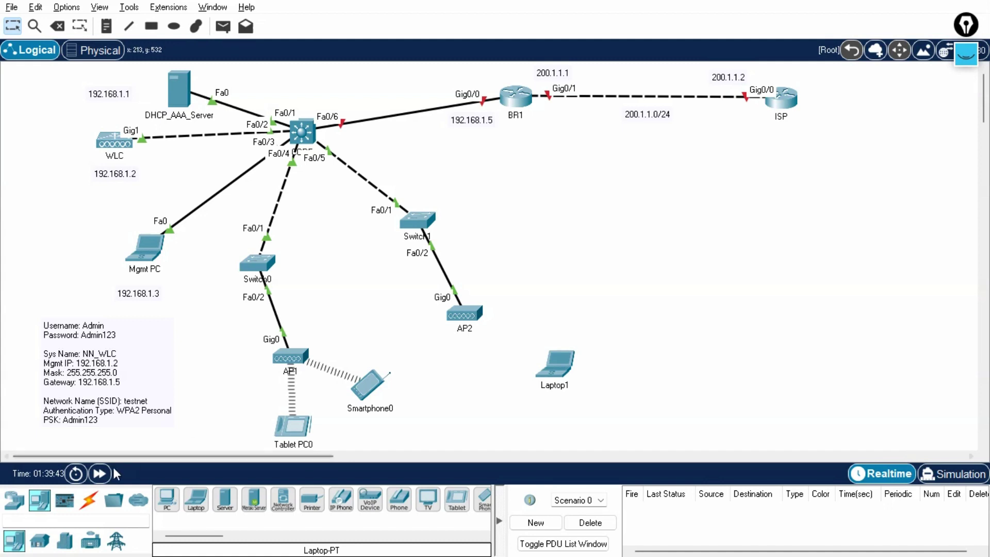
# Advance simulated time and confirm Laptop1 has joined AP2 with address 192.168.1.17.
pyautogui.click(99, 473)
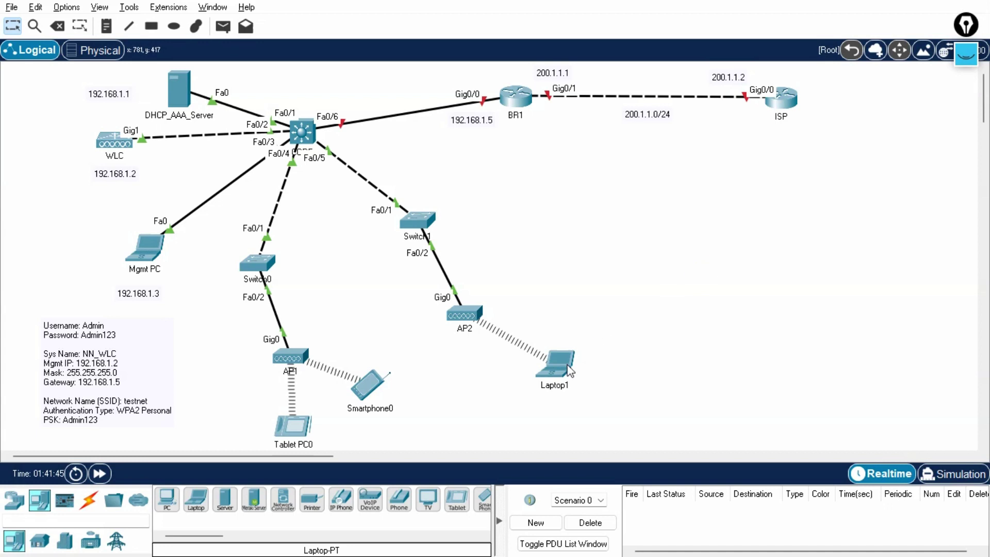
pyautogui.moveTo(569, 370)
# Add a simple ping PDU from Tablet PC0 to Laptop1 and switch to Simulation mode.
pyautogui.click(222, 26)
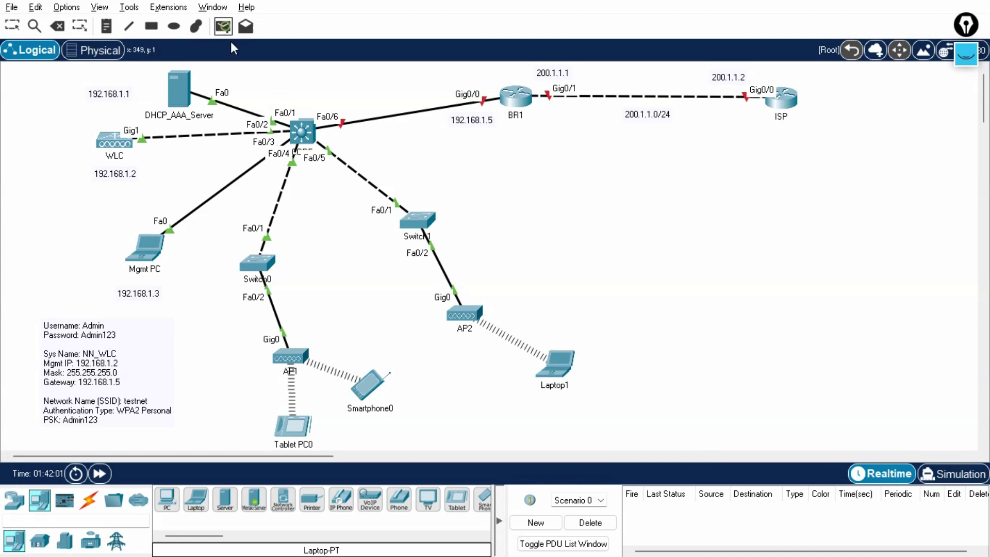
pyautogui.click(290, 417)
pyautogui.click(557, 364)
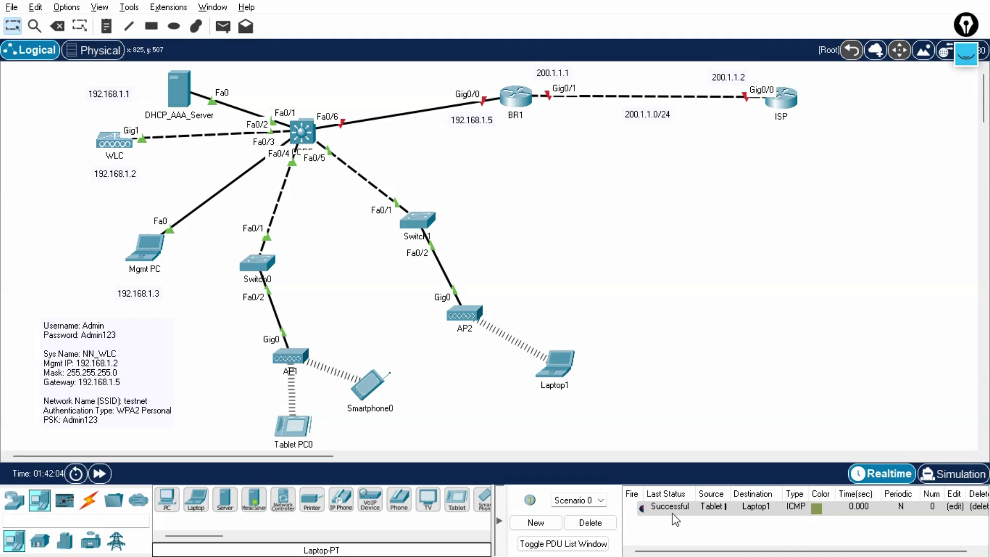
pyautogui.click(953, 473)
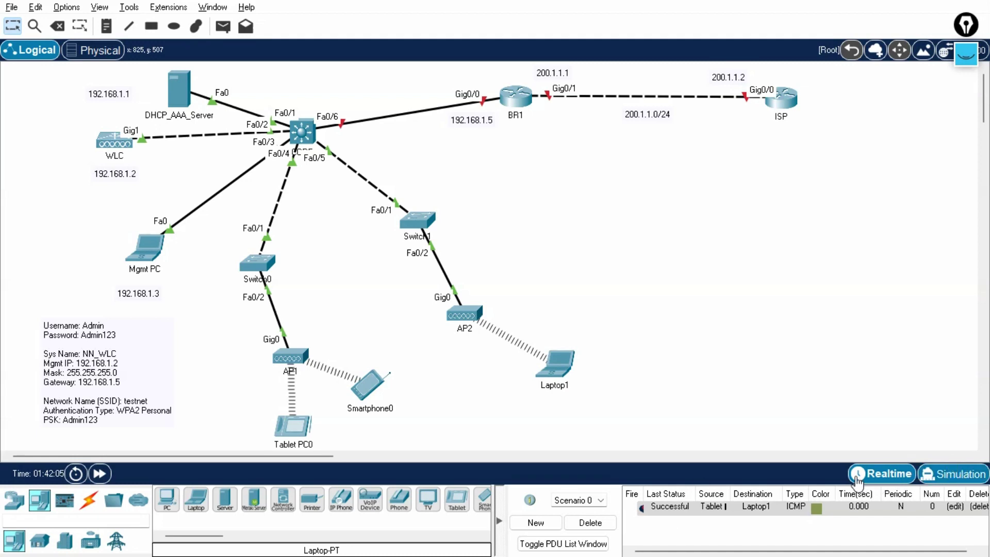
# Delete that PDU and add a fresh Tablet PC0-to-Laptop1 ping in simulation.
pyautogui.click(581, 522)
pyautogui.click(223, 26)
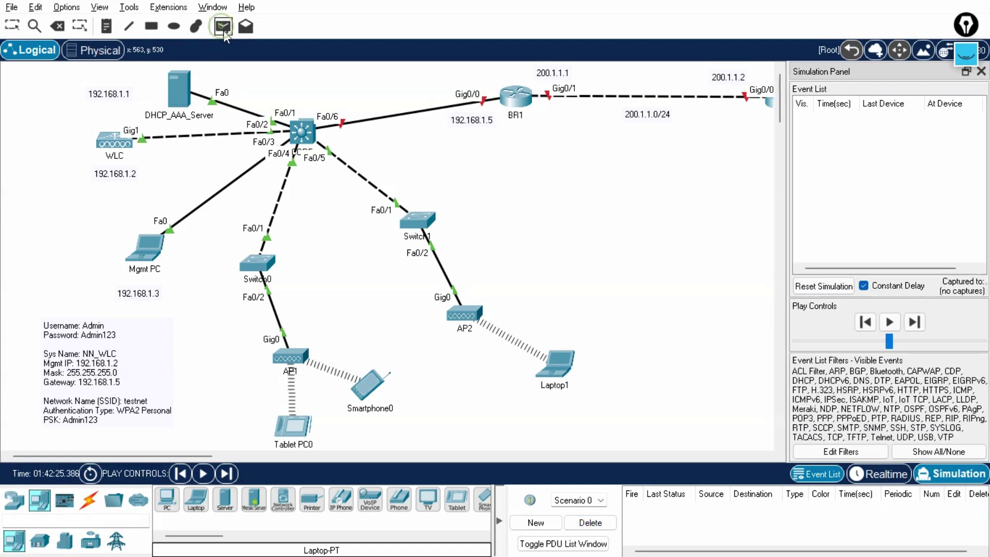
pyautogui.click(298, 425)
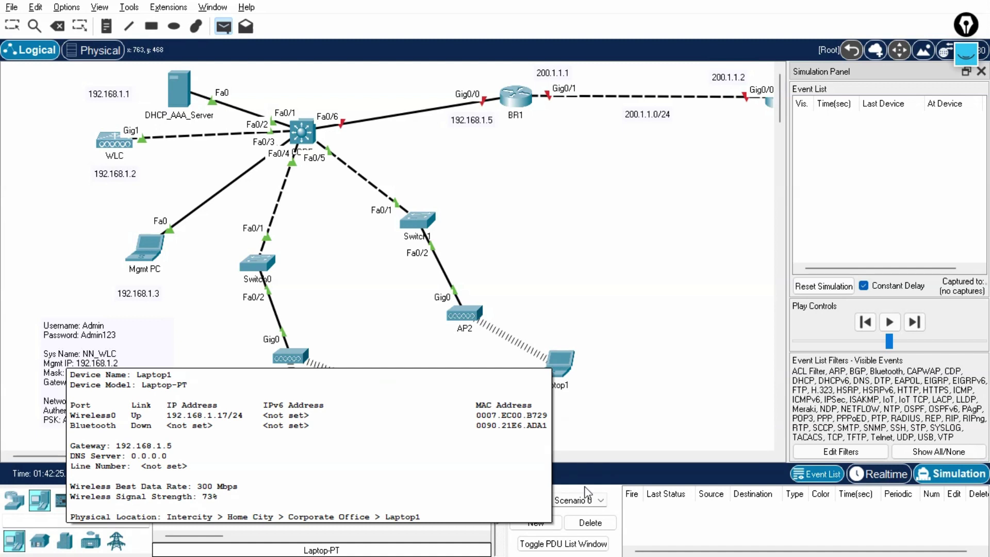
pyautogui.click(556, 360)
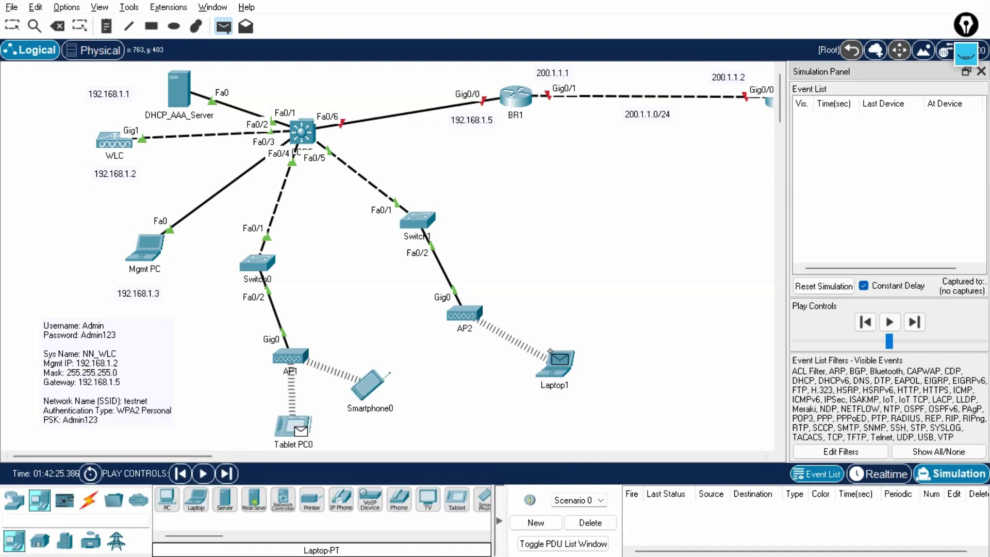
# Step the ping via AP2 to Laptop1 and back until successful, then delete the PDU.
pyautogui.click(227, 473)
pyautogui.click(228, 474)
pyautogui.click(228, 474)
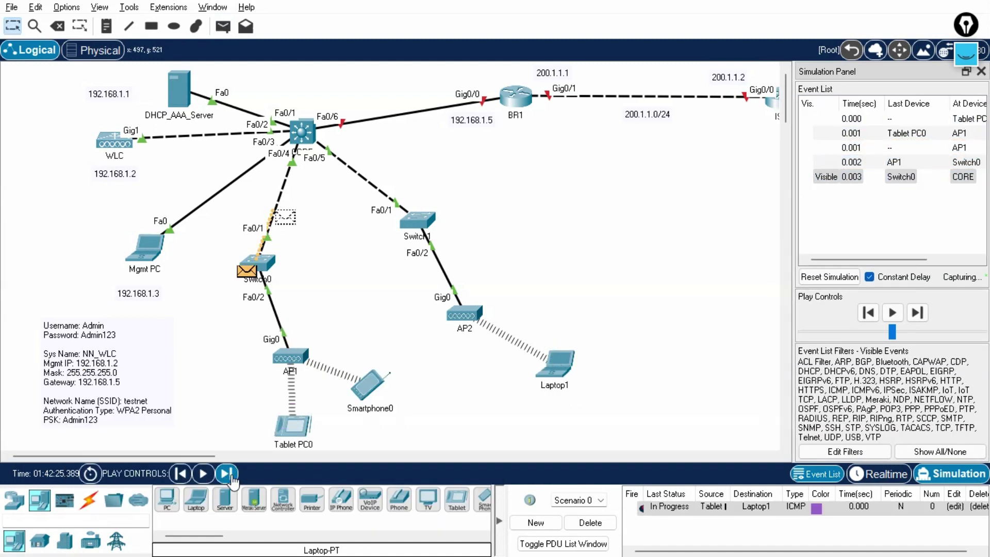
pyautogui.click(229, 474)
pyautogui.click(228, 474)
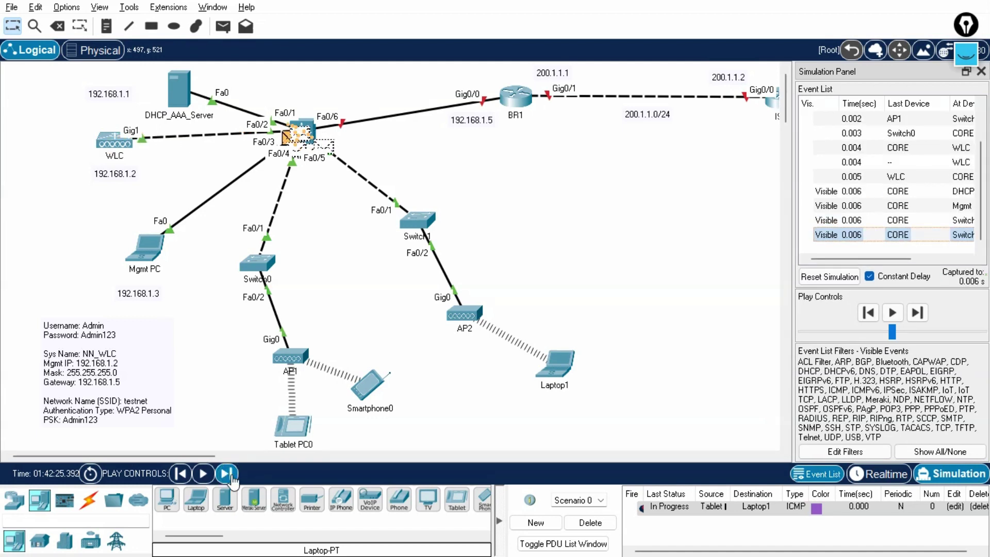
pyautogui.click(228, 474)
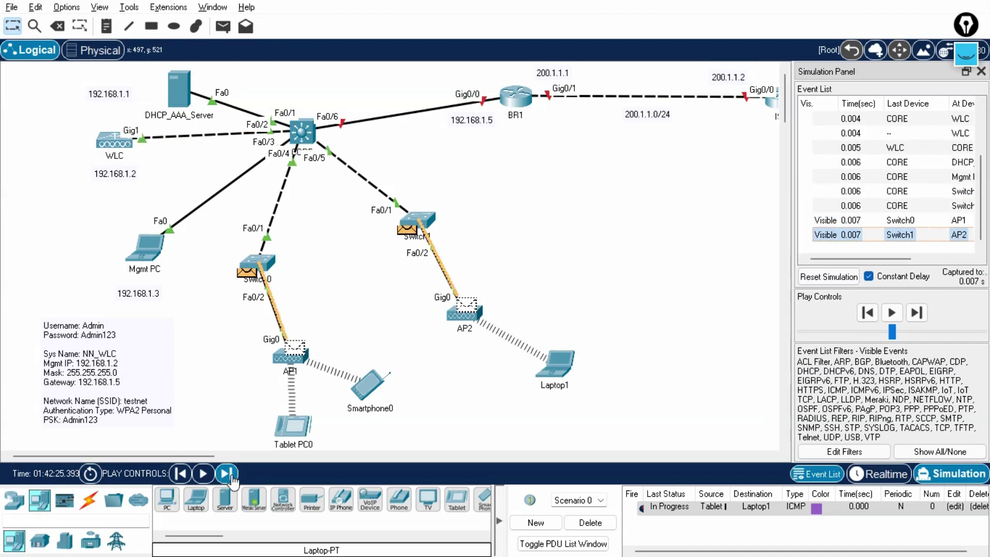
pyautogui.click(227, 473)
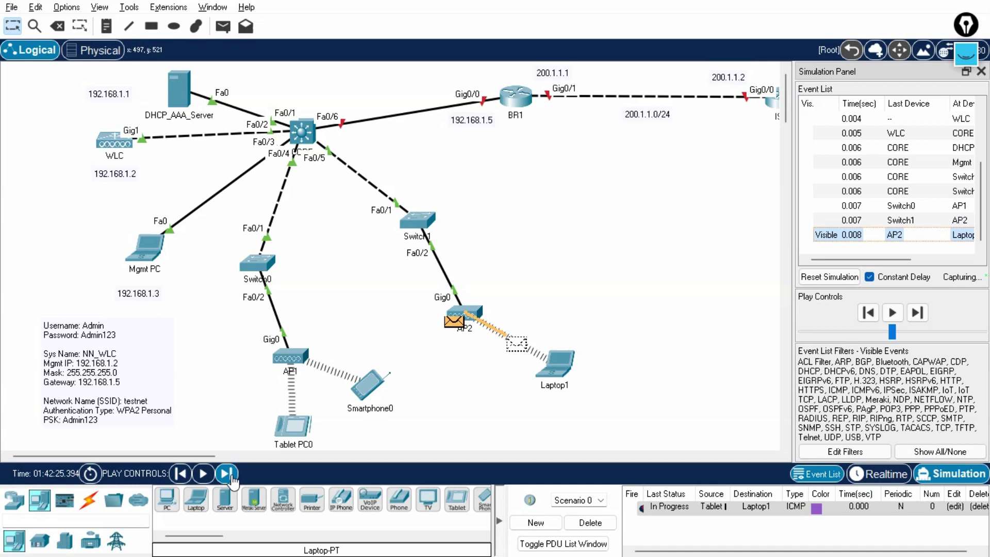
pyautogui.click(227, 473)
pyautogui.click(228, 473)
pyautogui.click(228, 474)
pyautogui.click(227, 473)
pyautogui.click(227, 473)
pyautogui.click(227, 473)
pyautogui.click(227, 473)
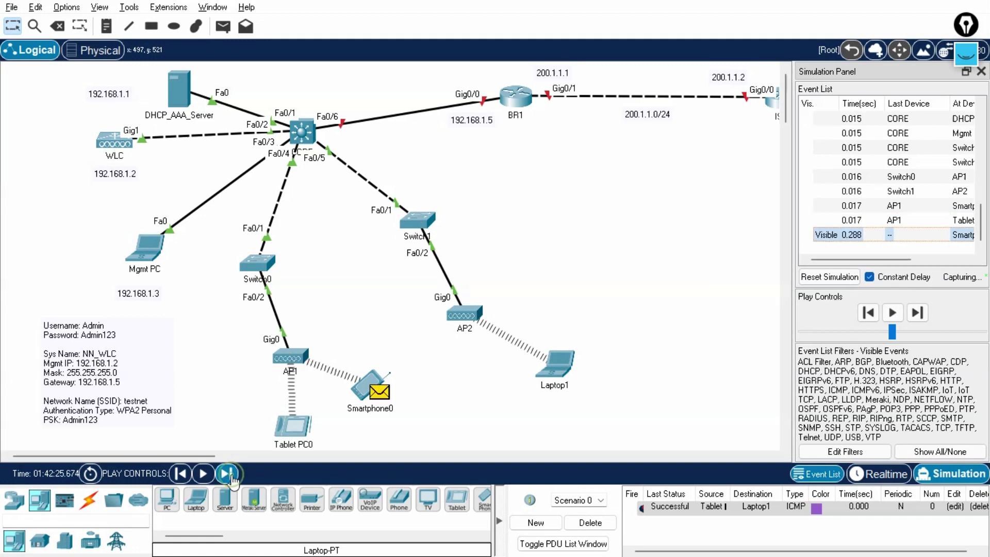
pyautogui.click(598, 522)
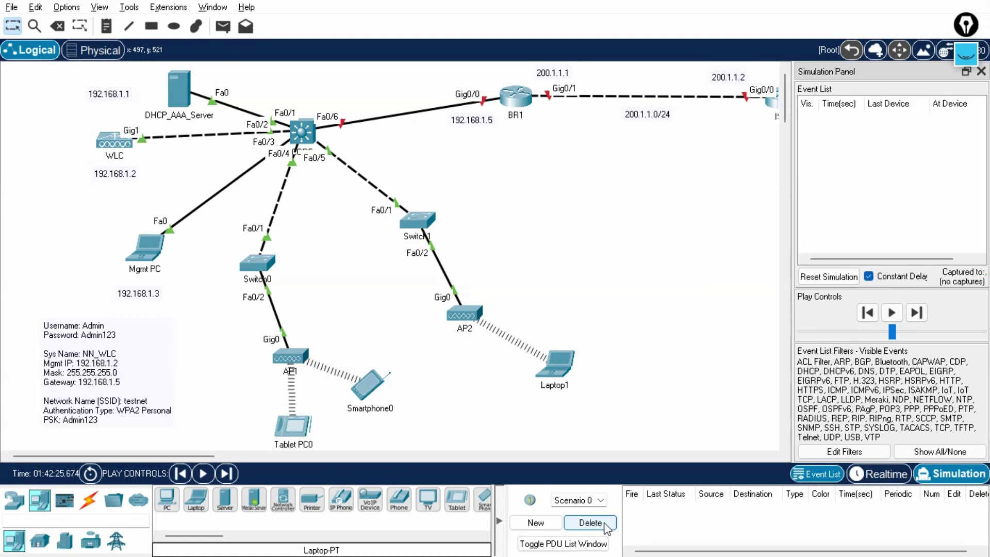
# Close the Simulation Panel so the full topology, including the ISP router, is visible.
pyautogui.click(980, 72)
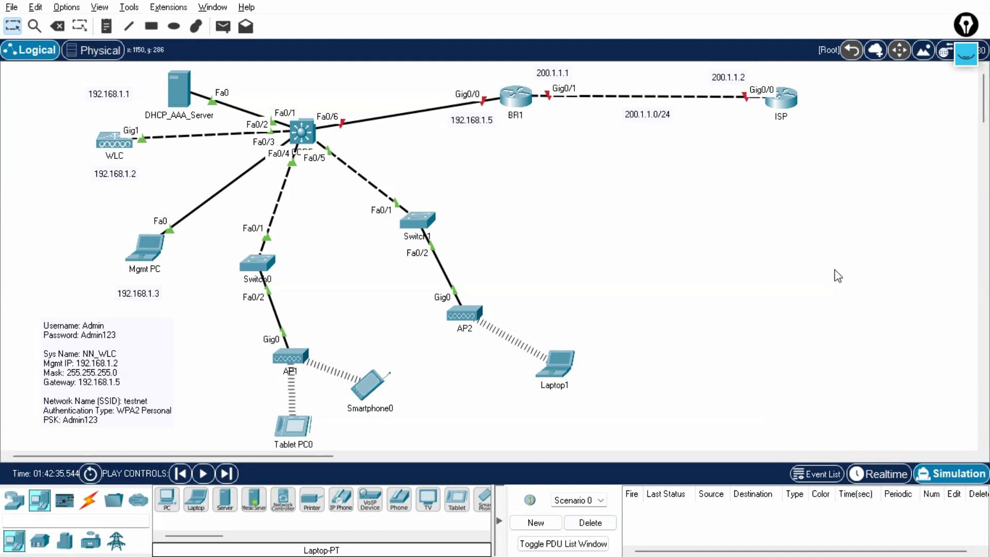